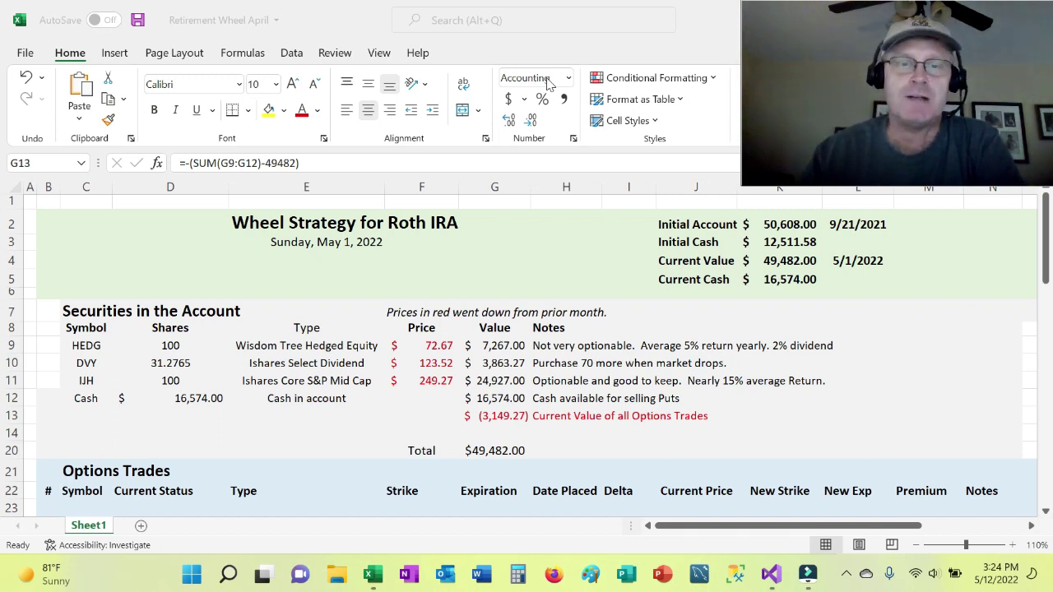
- Review the account summary figures: initial account, initial cash, current value with its date, and current cash
{"action": "left_click", "coordinate": [793, 225]}
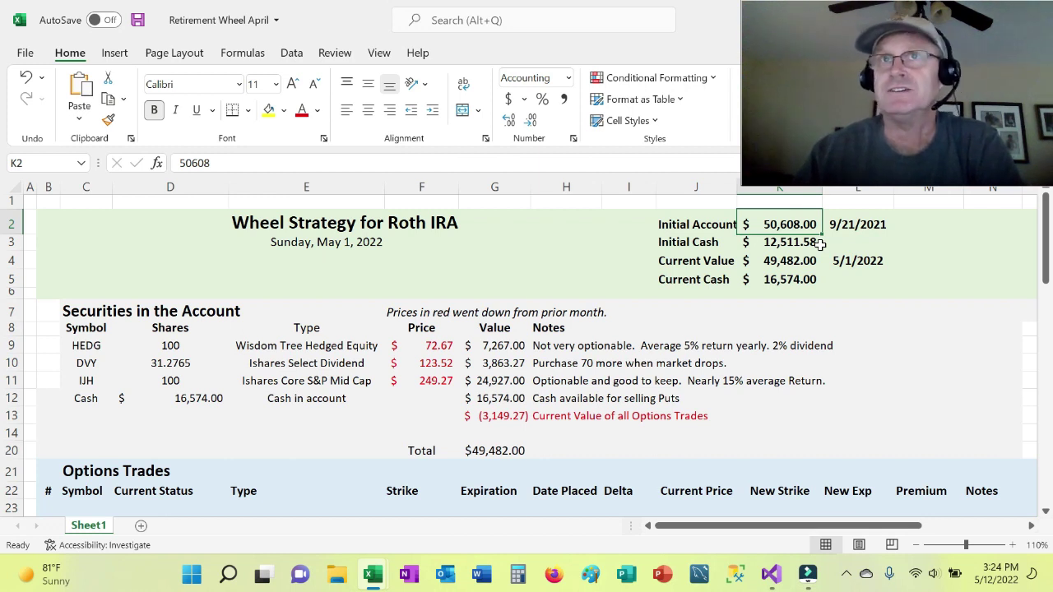
{"action": "left_click", "coordinate": [839, 259]}
{"action": "left_click", "coordinate": [790, 263]}
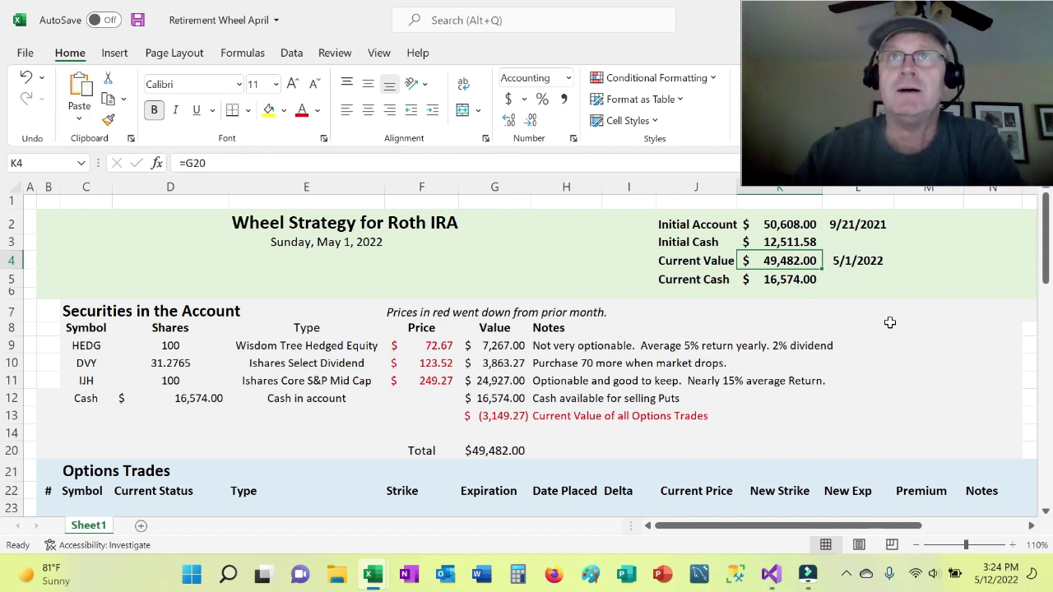
{"action": "left_click", "coordinate": [780, 238]}
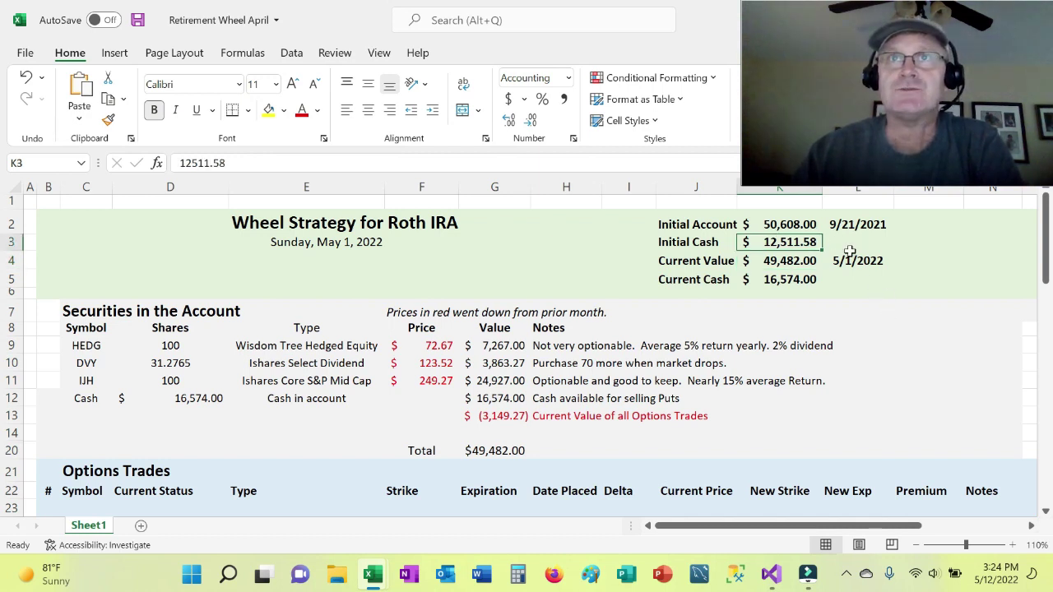
{"action": "left_click", "coordinate": [784, 280]}
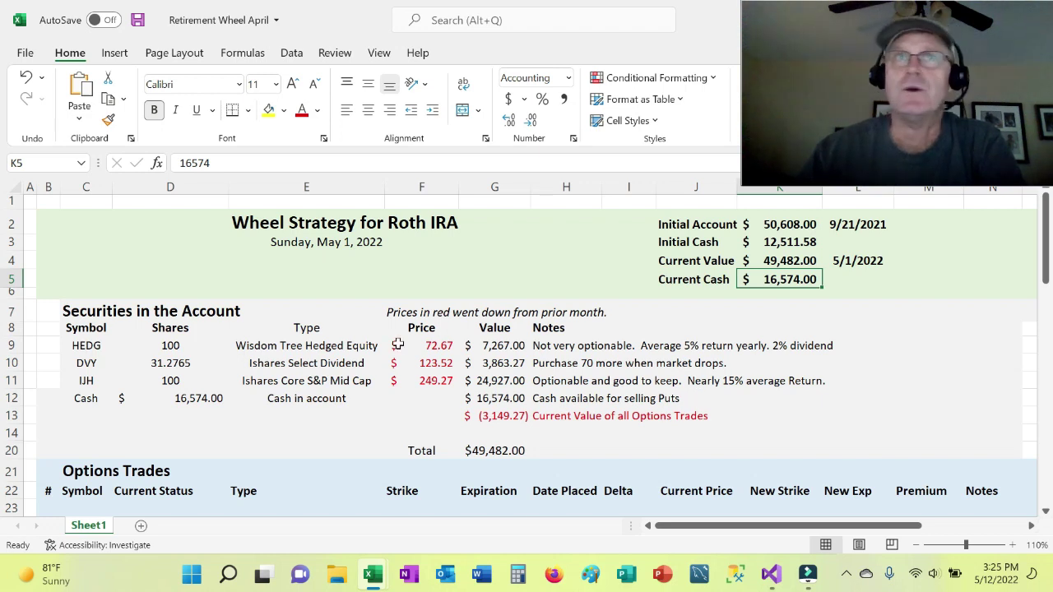
- Examine the HEDG, DVY and IJH holdings in the securities list, checking their prices and the value of the IJH position
{"action": "left_click", "coordinate": [96, 347]}
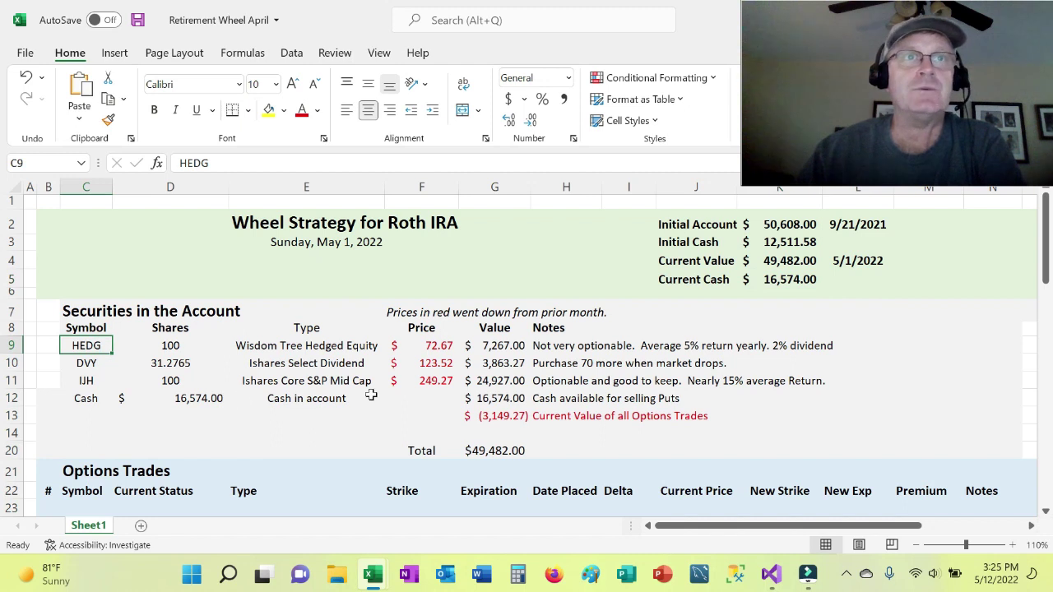
{"action": "left_click", "coordinate": [446, 348]}
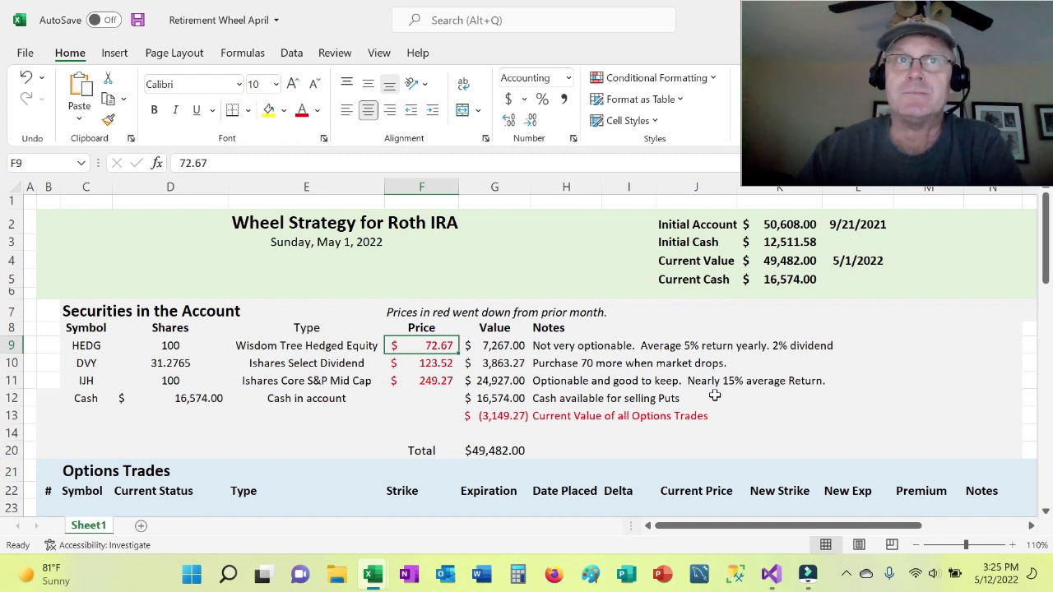
{"action": "left_click", "coordinate": [438, 363]}
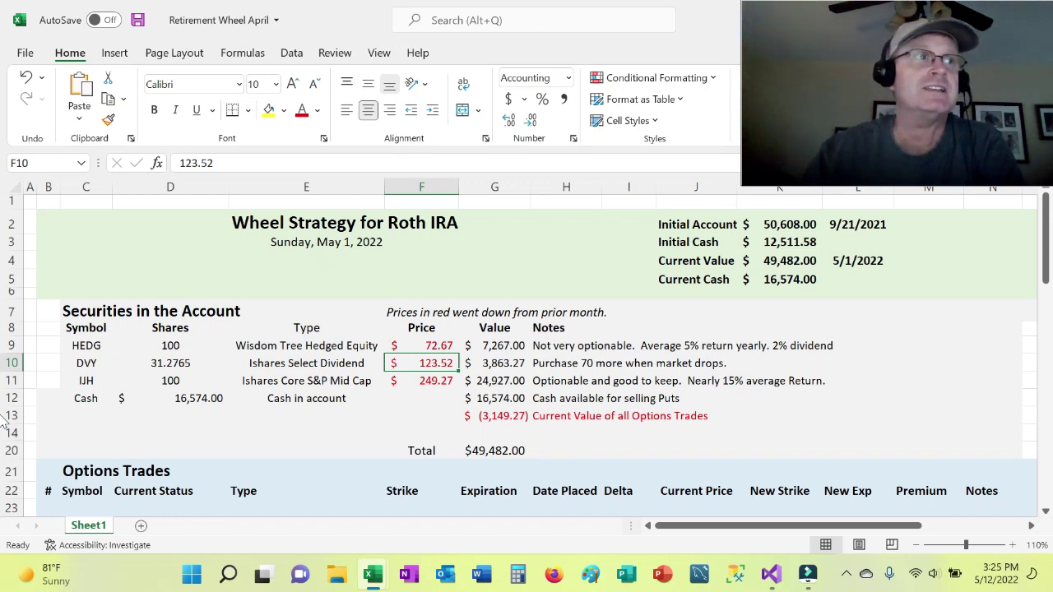
{"action": "left_click", "coordinate": [287, 380]}
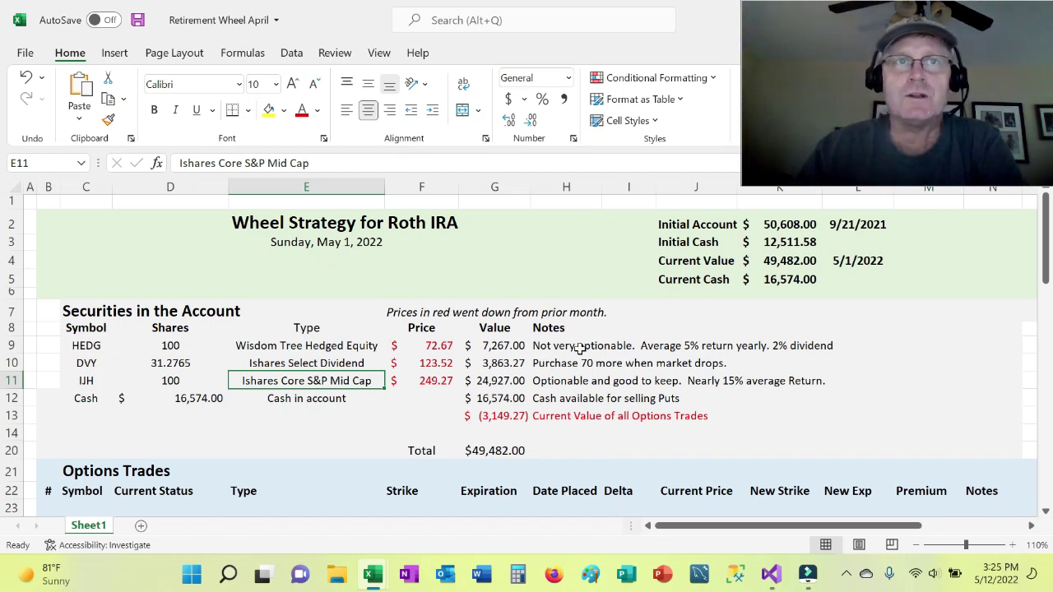
{"action": "left_click", "coordinate": [487, 377]}
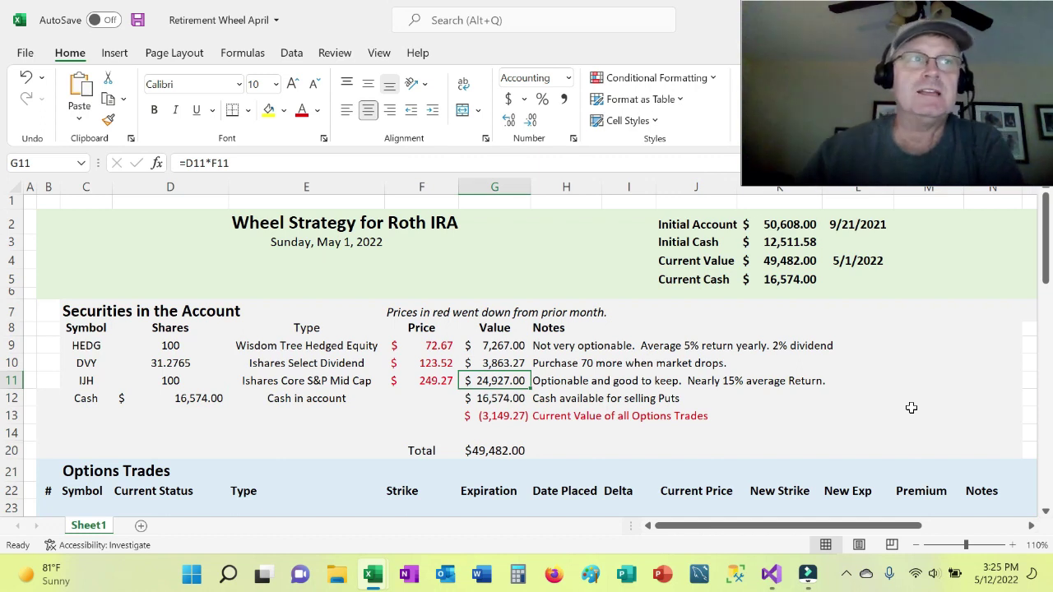
{"action": "left_click", "coordinate": [423, 380]}
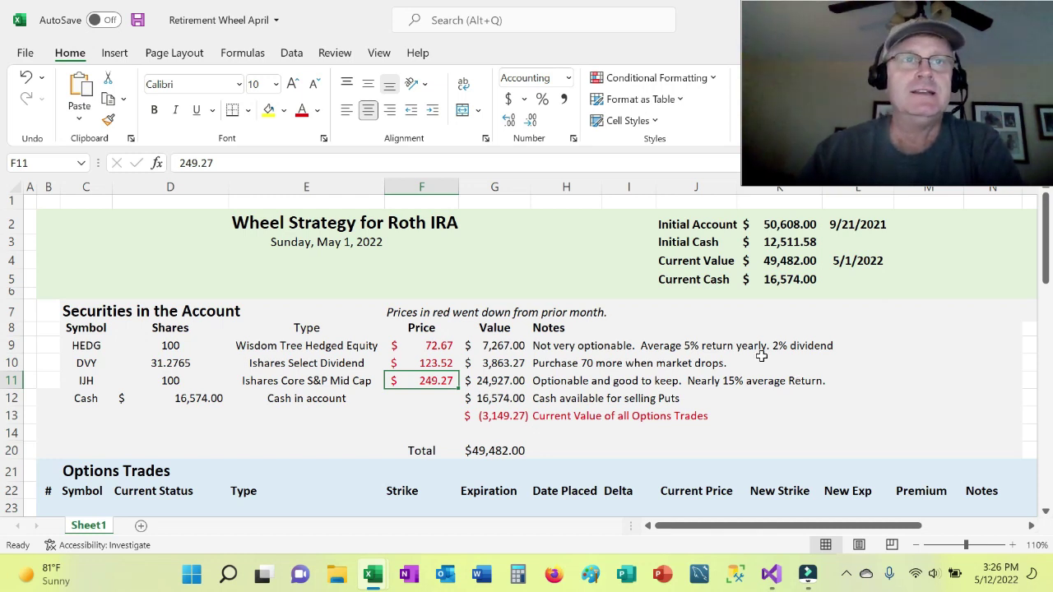
- Check the cash value, the current value of all options trades and the account total in the securities section
{"action": "left_click", "coordinate": [510, 401]}
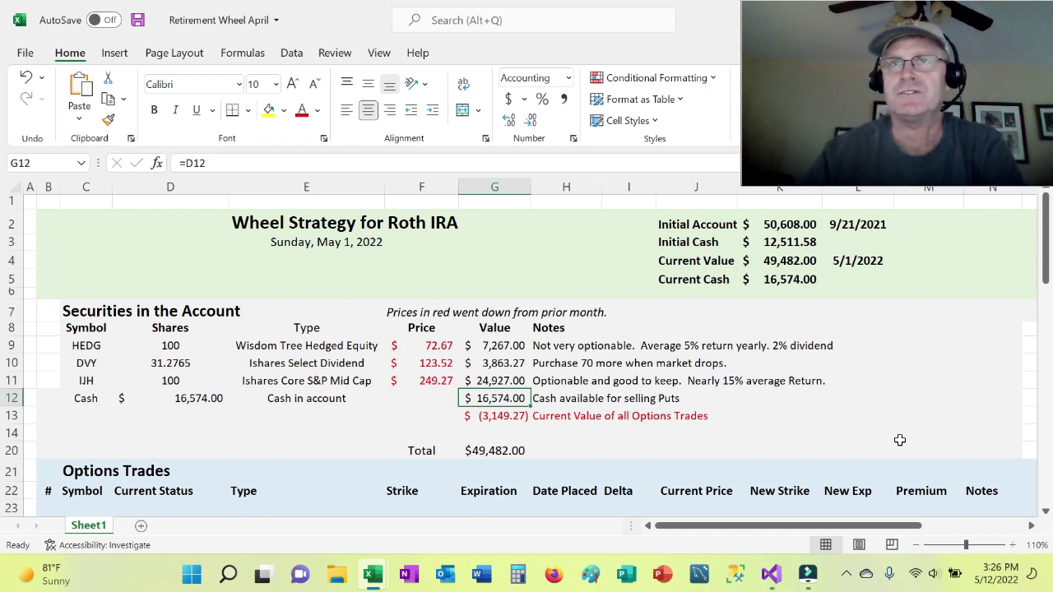
{"action": "left_click", "coordinate": [605, 416]}
{"action": "left_click", "coordinate": [504, 416]}
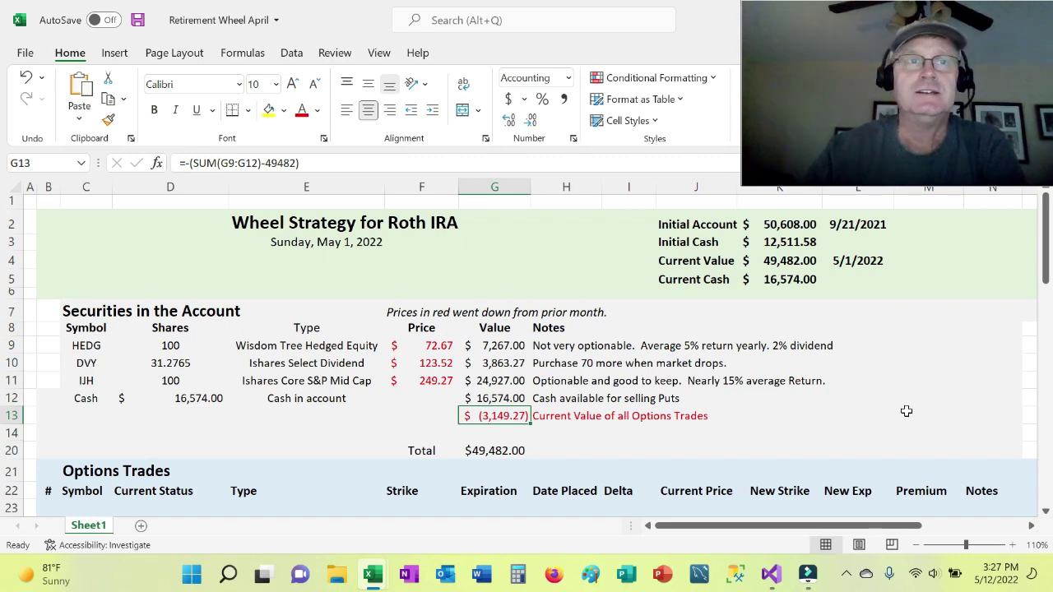
{"action": "scroll", "coordinate": [906, 410], "scroll_direction": "down", "scroll_amount": 1}
{"action": "left_click", "coordinate": [479, 394]}
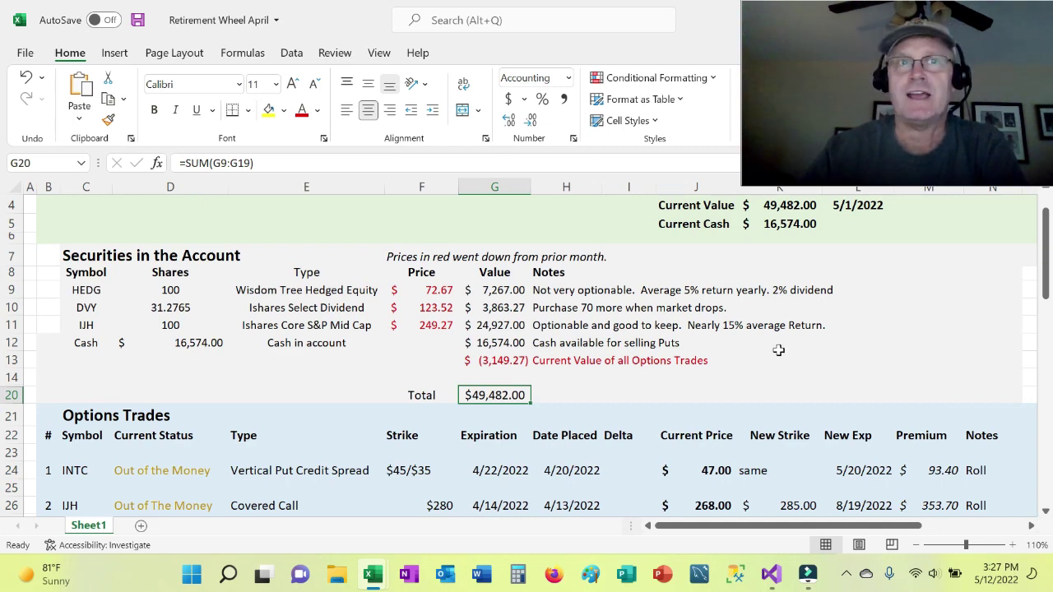
- Examine the INTC vertical put credit spread in the options trades, including its status, current price, strikes, expirations and premium
{"action": "scroll", "coordinate": [778, 350], "scroll_direction": "down", "scroll_amount": 1}
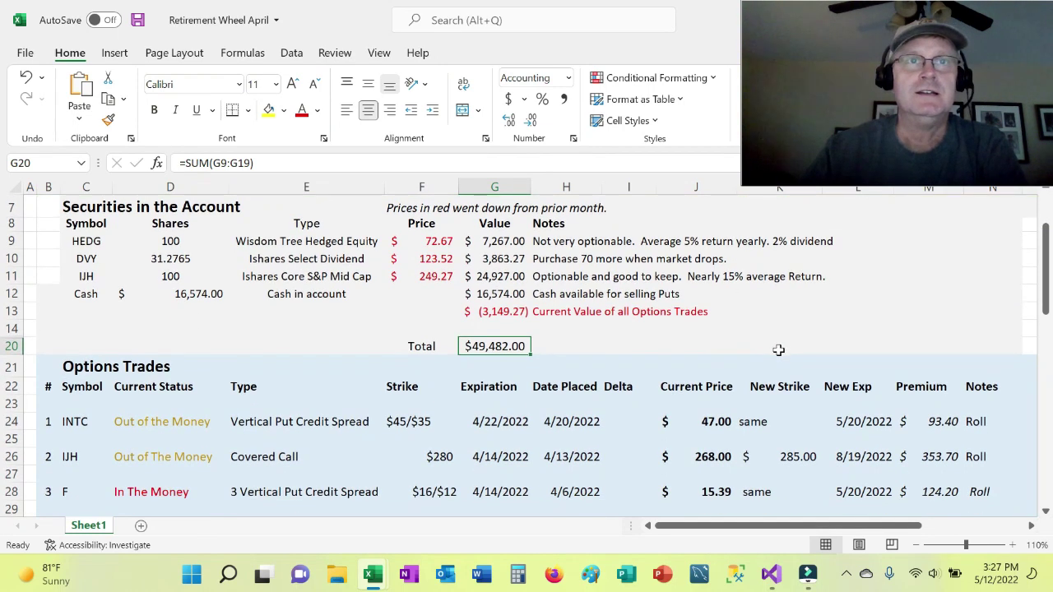
{"action": "scroll", "coordinate": [778, 350], "scroll_direction": "down", "scroll_amount": 1}
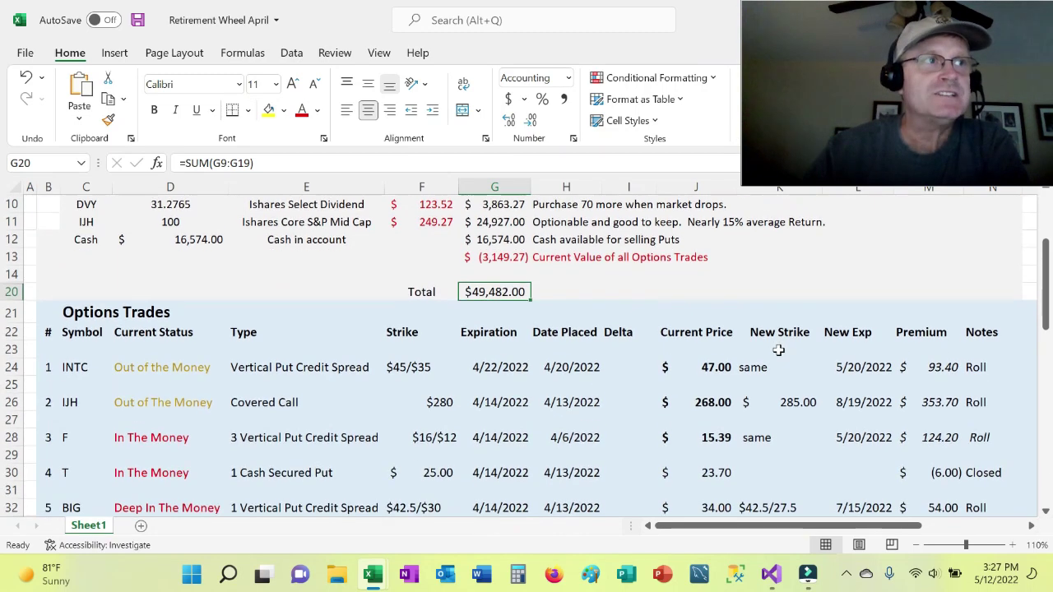
{"action": "scroll", "coordinate": [778, 351], "scroll_direction": "down", "scroll_amount": 1}
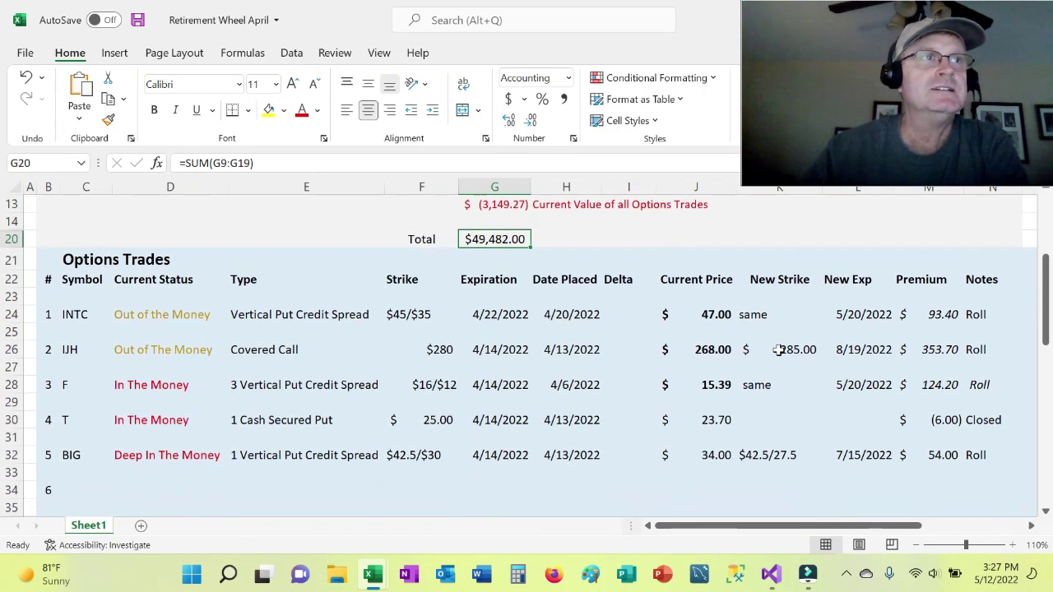
{"action": "left_click", "coordinate": [72, 311]}
{"action": "left_click", "coordinate": [140, 307]}
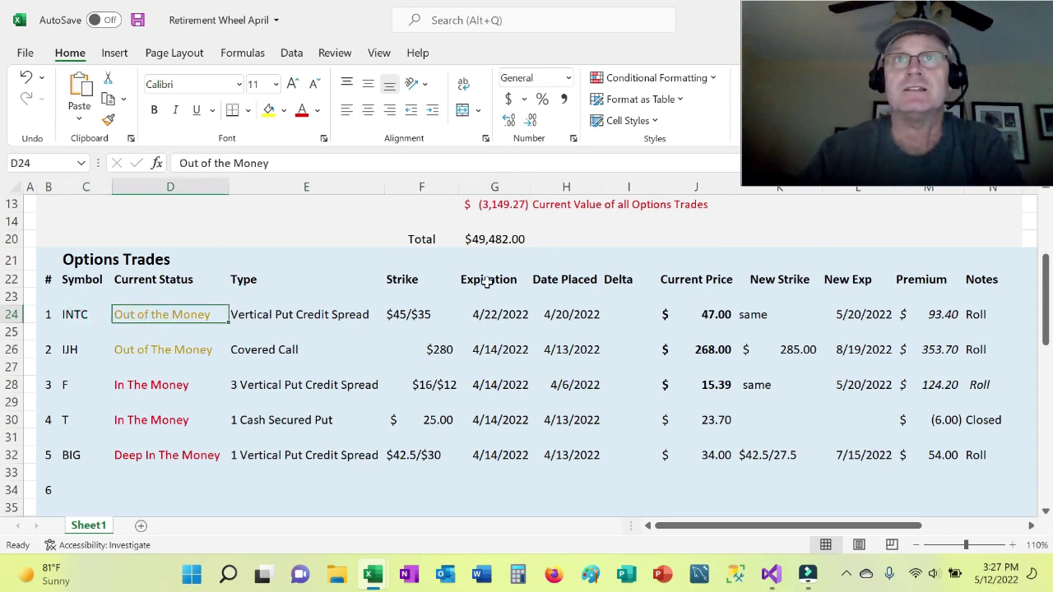
{"action": "left_click", "coordinate": [714, 313]}
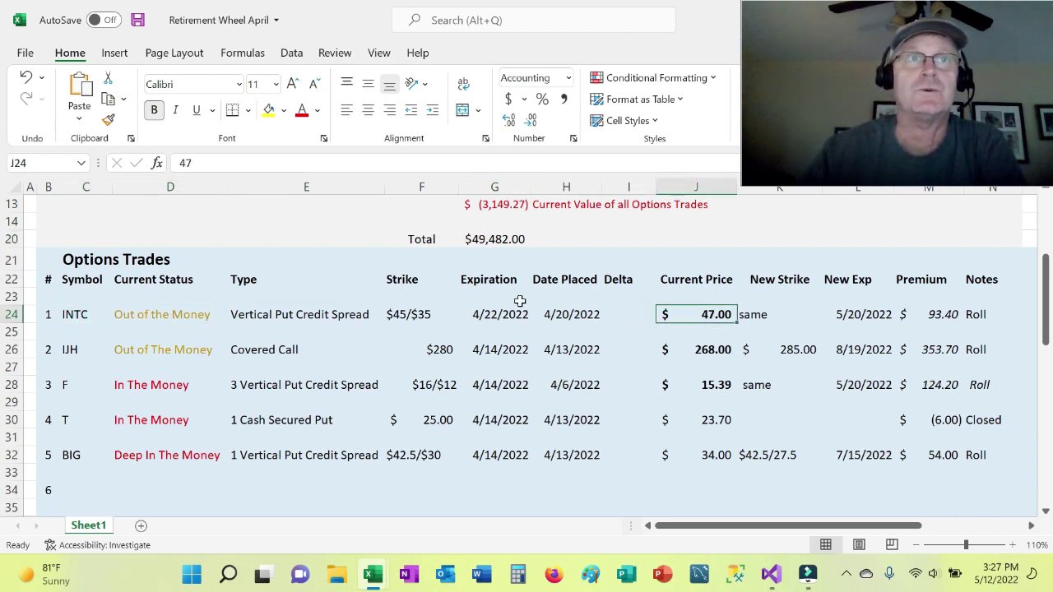
{"action": "left_click", "coordinate": [426, 311]}
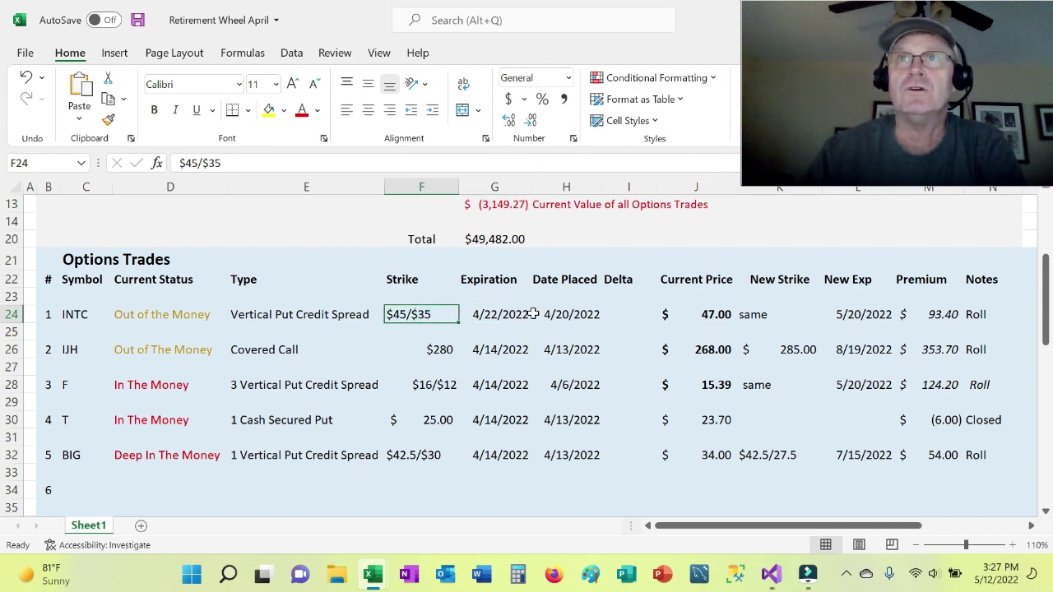
{"action": "left_click", "coordinate": [499, 315]}
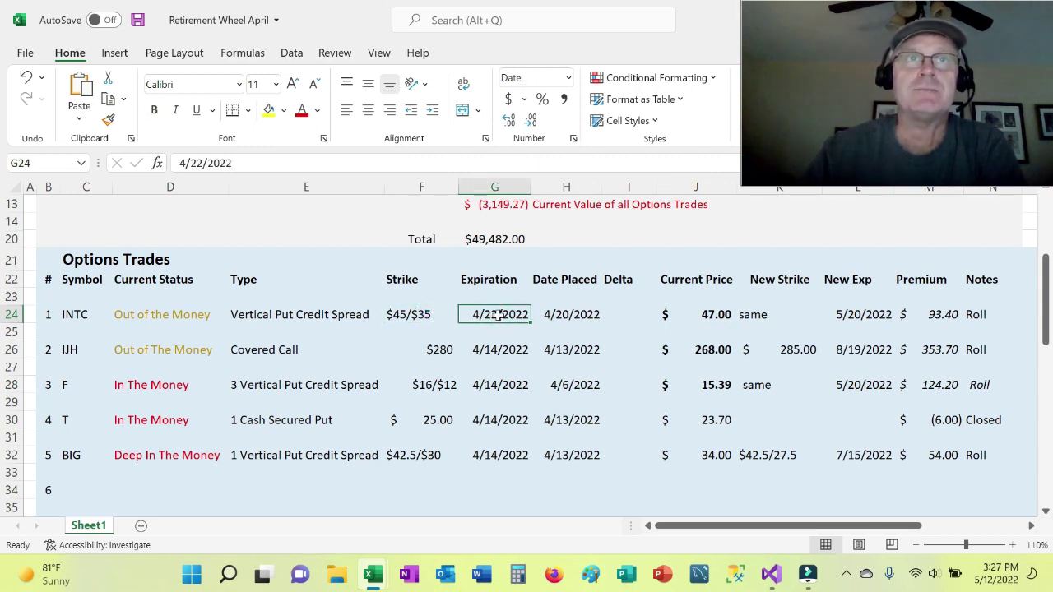
{"action": "left_click", "coordinate": [854, 315]}
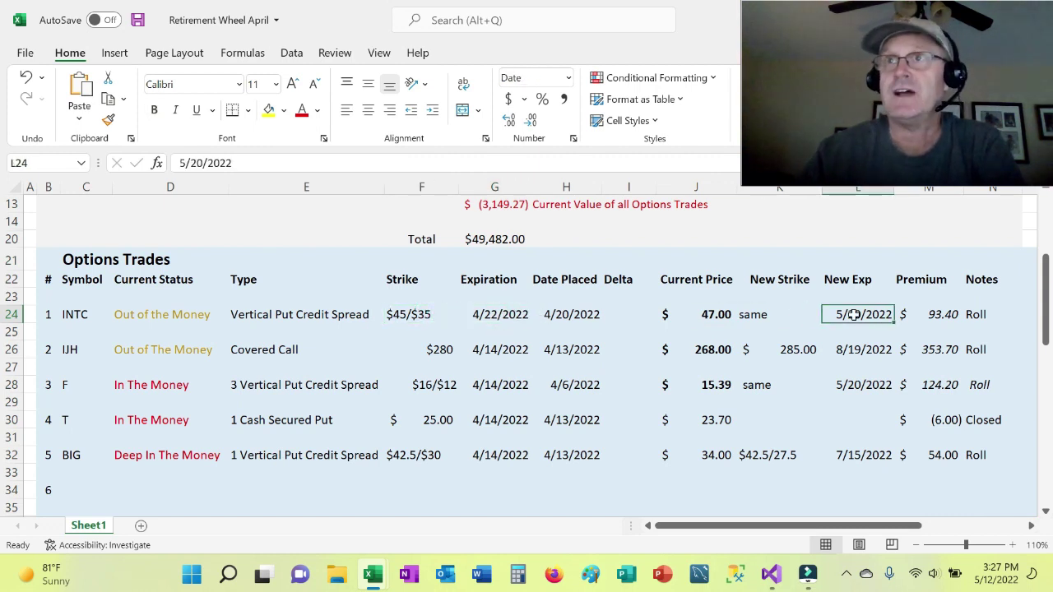
{"action": "left_click", "coordinate": [950, 317]}
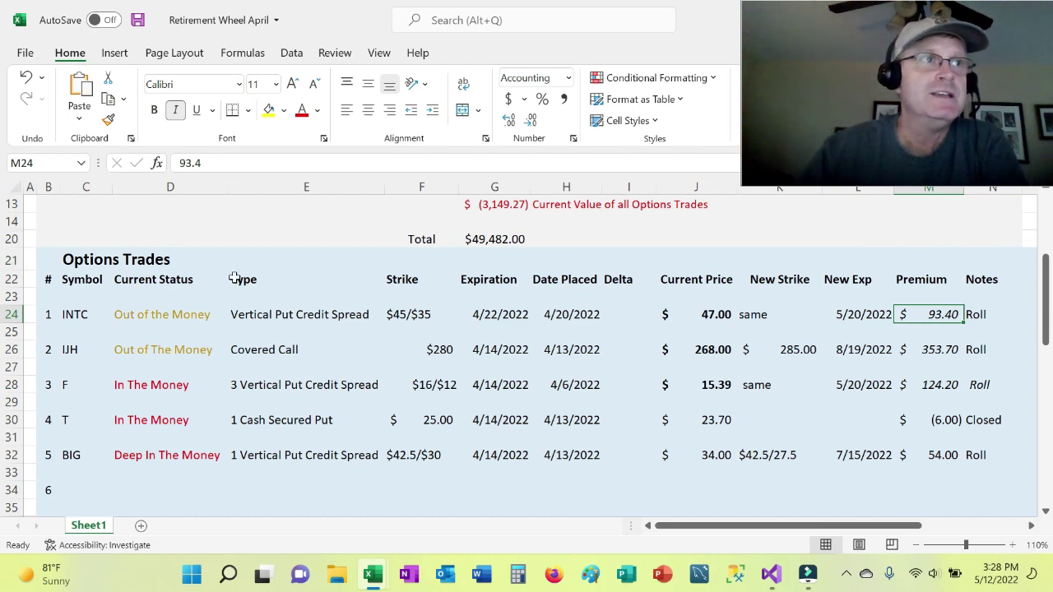
- Examine the IJH covered call in the options trades, including its status, strike, premium and new expiration
{"action": "left_click", "coordinate": [191, 354]}
{"action": "left_click", "coordinate": [282, 367]}
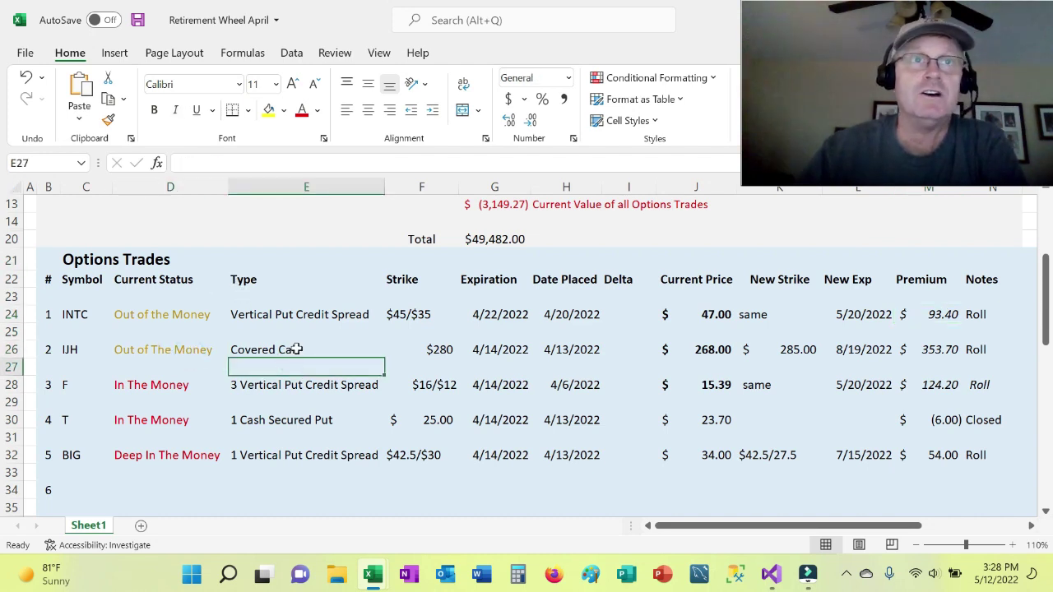
{"action": "left_click", "coordinate": [297, 349]}
{"action": "left_click", "coordinate": [438, 352]}
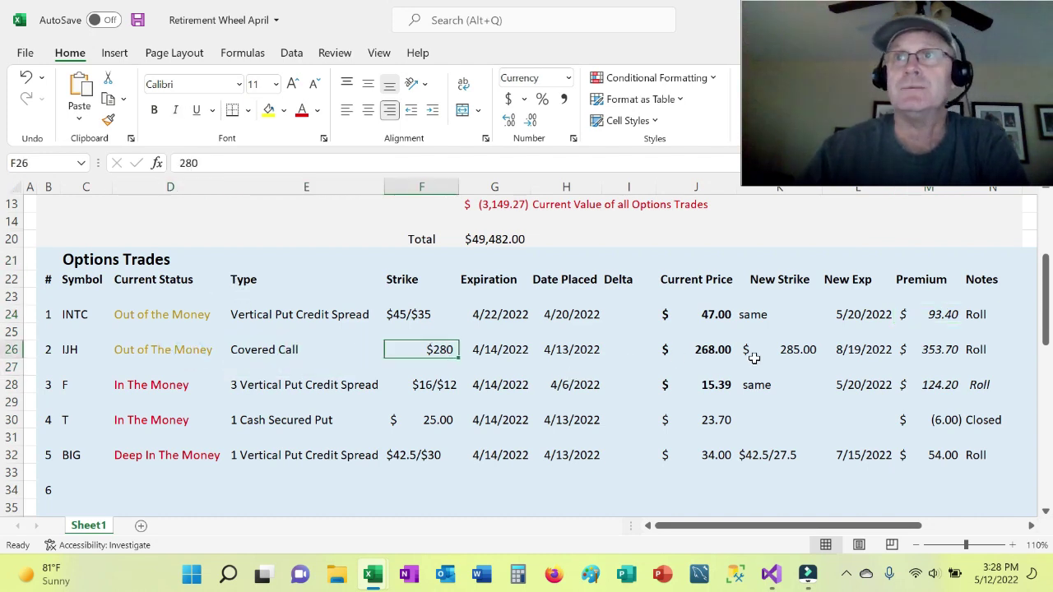
{"action": "left_click", "coordinate": [938, 350]}
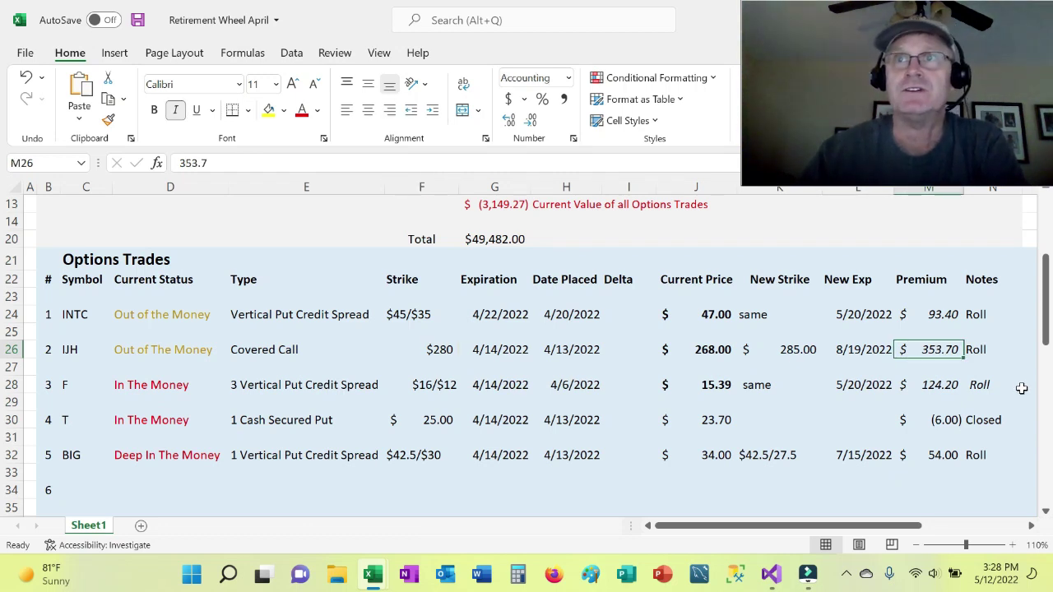
{"action": "left_click", "coordinate": [855, 348]}
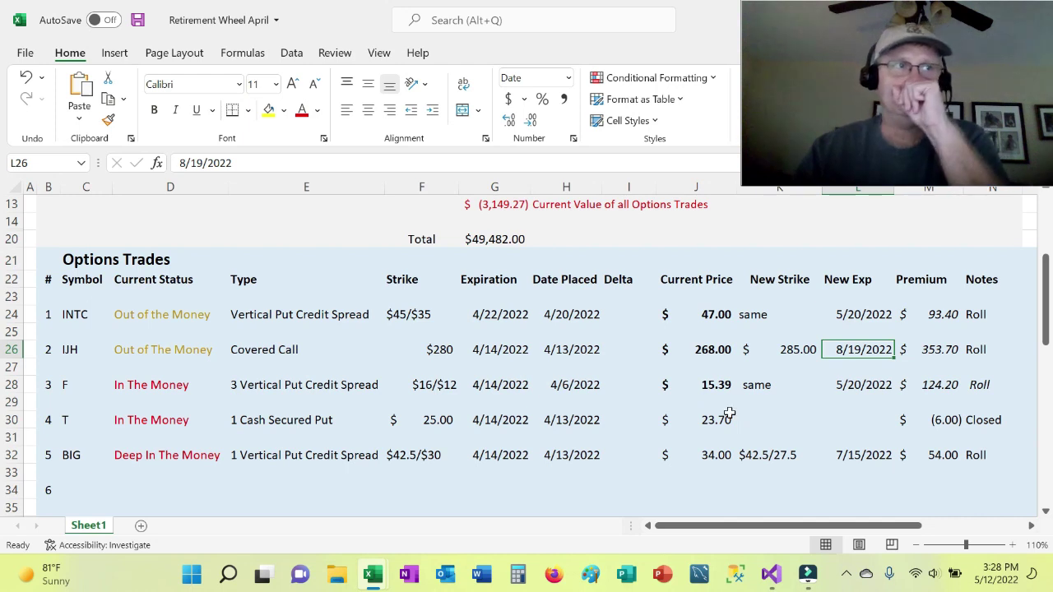
- Examine the T cash secured put in the options trades, including its status, type and premium
{"action": "left_click", "coordinate": [132, 421]}
{"action": "left_click", "coordinate": [72, 416]}
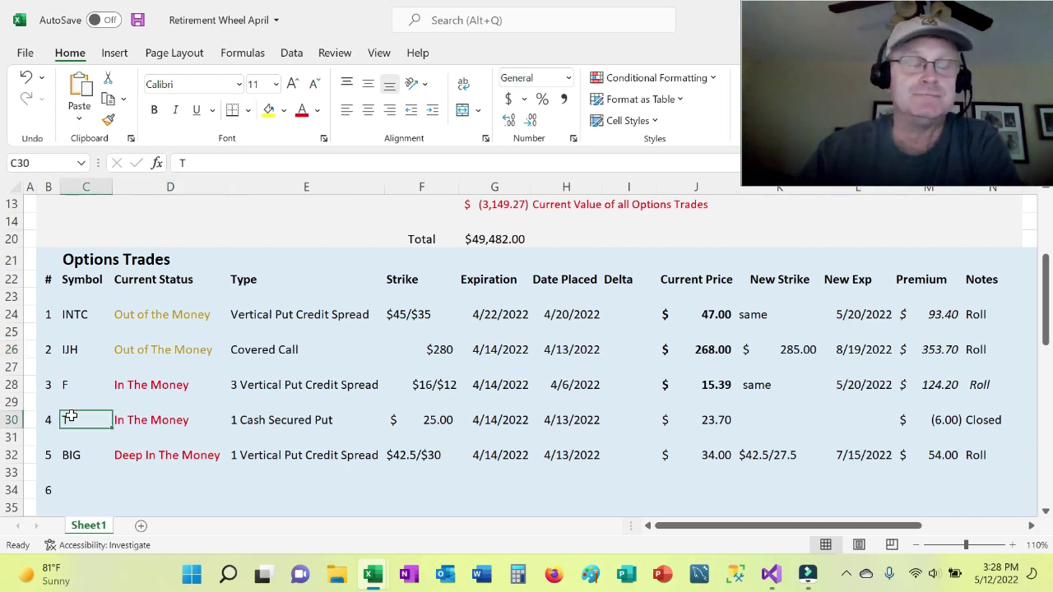
{"action": "left_click", "coordinate": [138, 417]}
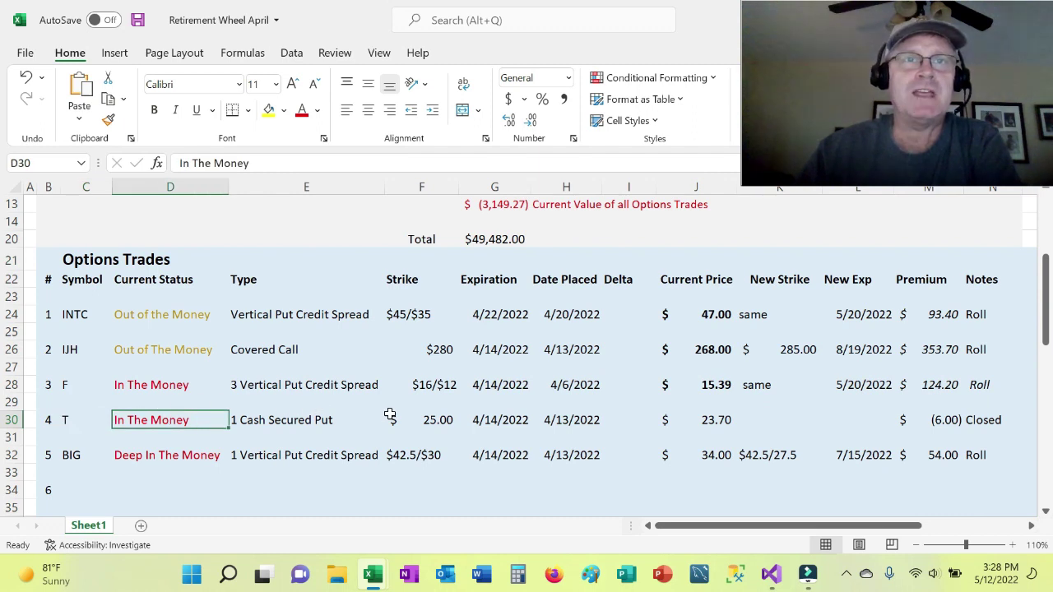
{"action": "left_click", "coordinate": [335, 422]}
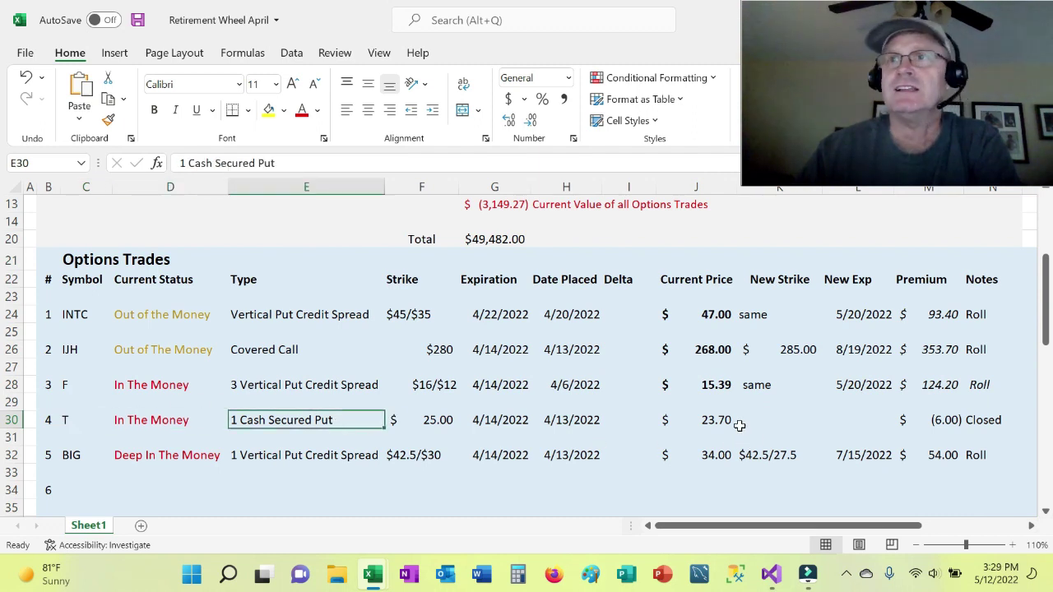
{"action": "left_click", "coordinate": [982, 407]}
{"action": "left_click", "coordinate": [950, 421]}
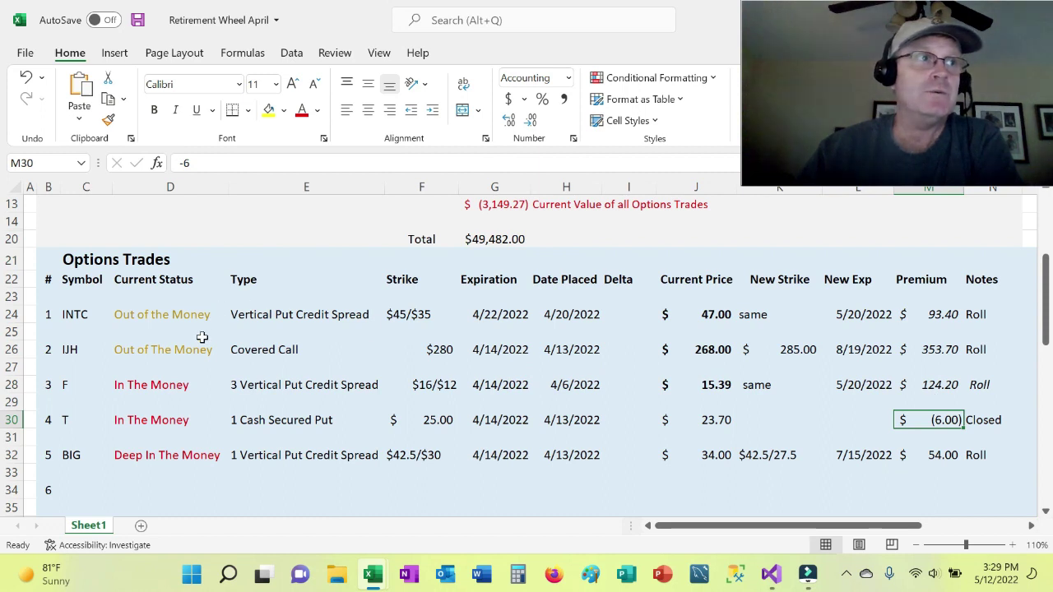
- Examine the F vertical put credit spreads in the options trades, including their status, strikes, old and new expirations and premium
{"action": "left_click", "coordinate": [147, 387]}
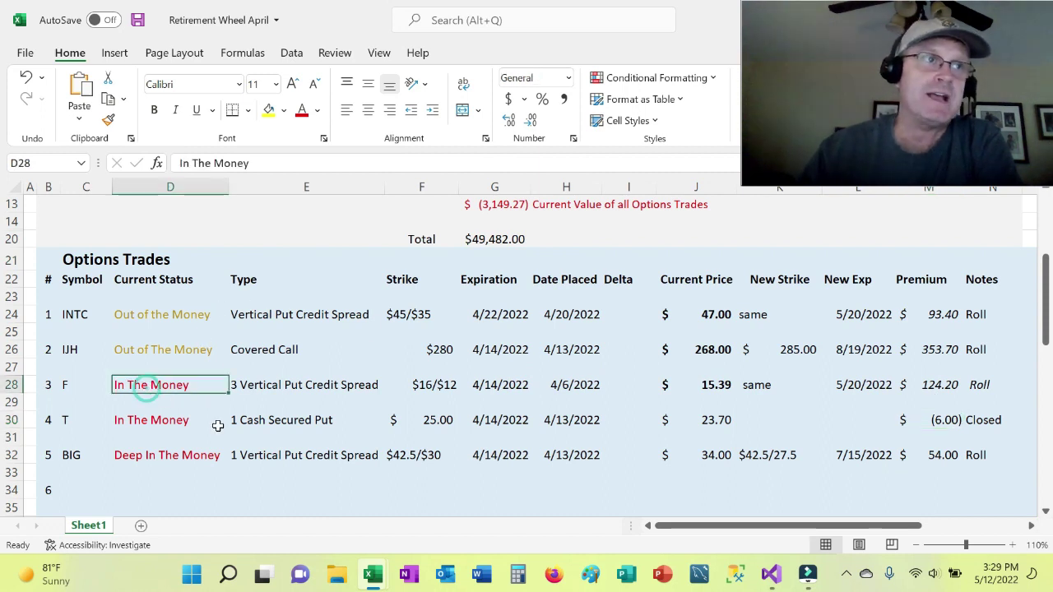
{"action": "left_click", "coordinate": [261, 390]}
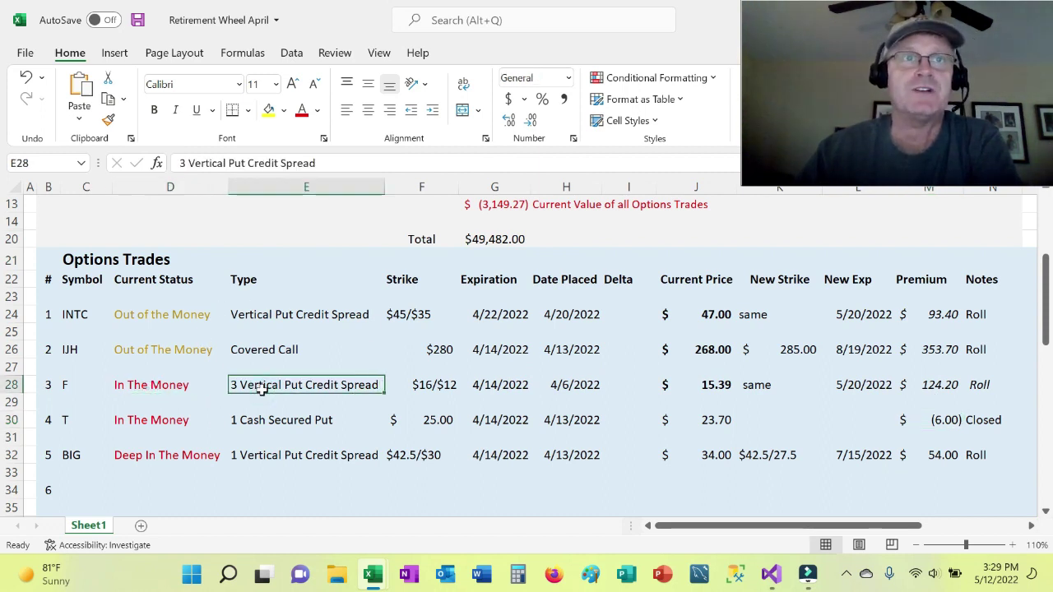
{"action": "left_click", "coordinate": [419, 384]}
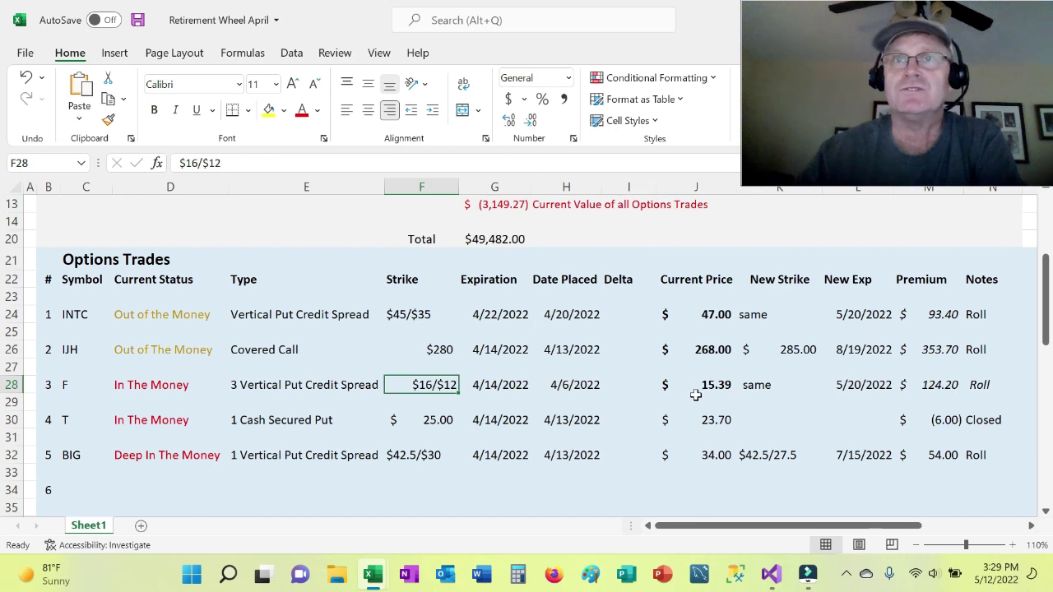
{"action": "left_click", "coordinate": [497, 383]}
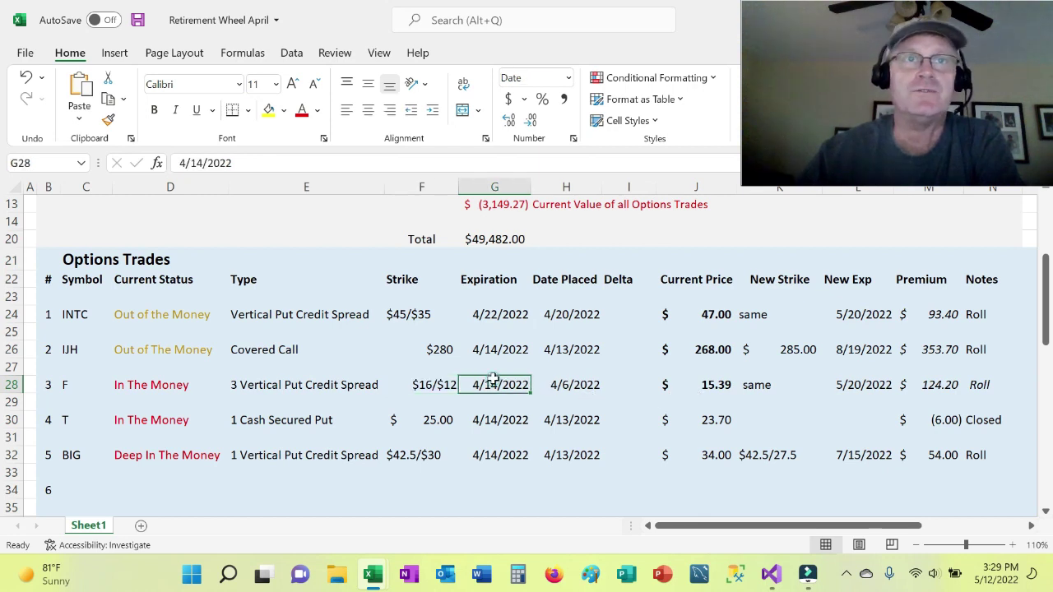
{"action": "left_click", "coordinate": [875, 385]}
{"action": "left_click", "coordinate": [954, 380]}
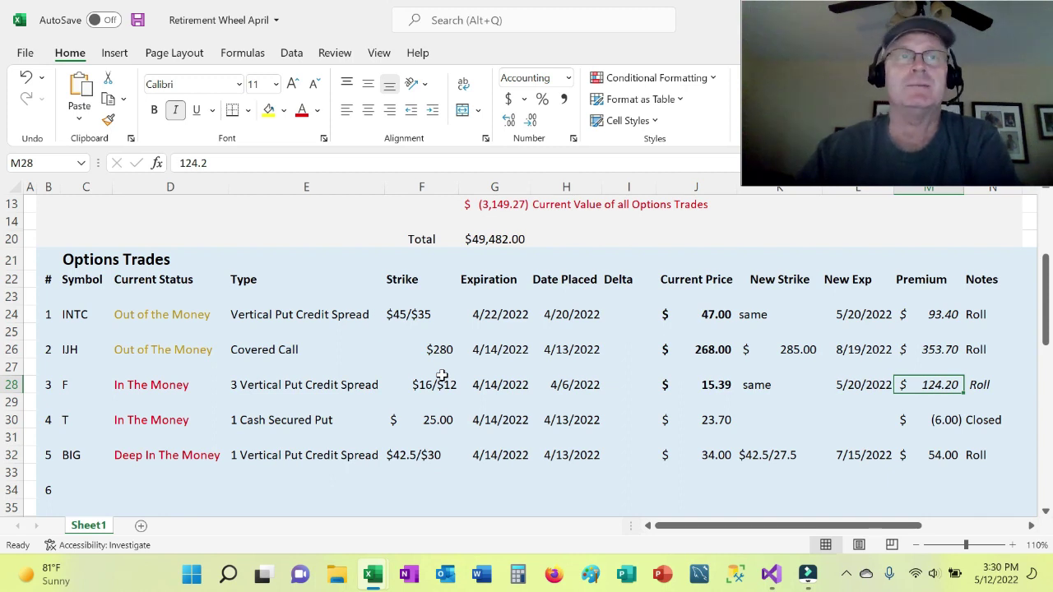
- Recheck the strikes and the new expiration of the F put credit spreads
{"action": "left_click", "coordinate": [442, 376]}
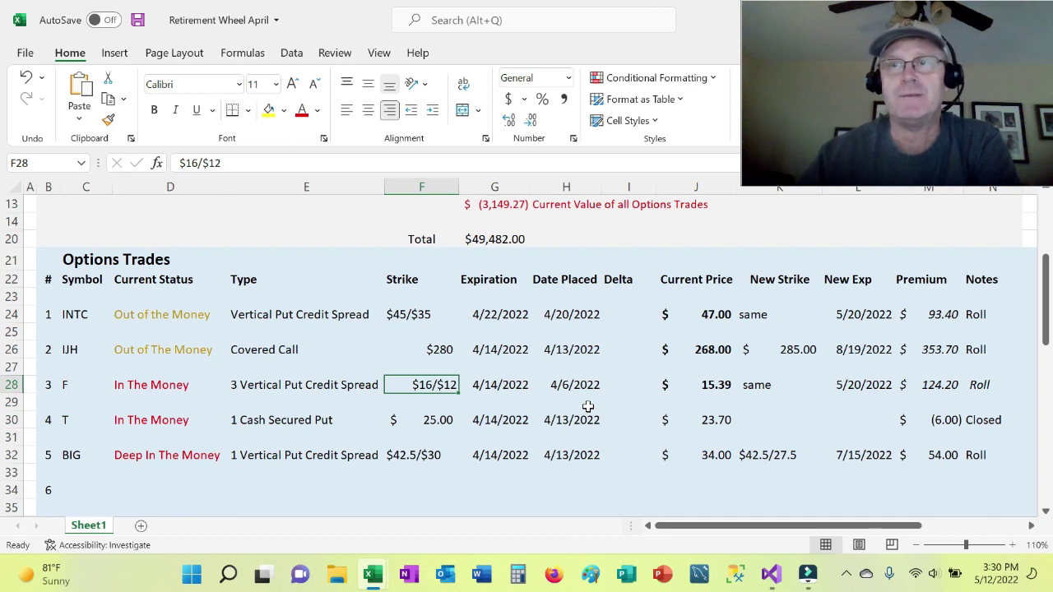
{"action": "left_click", "coordinate": [839, 385]}
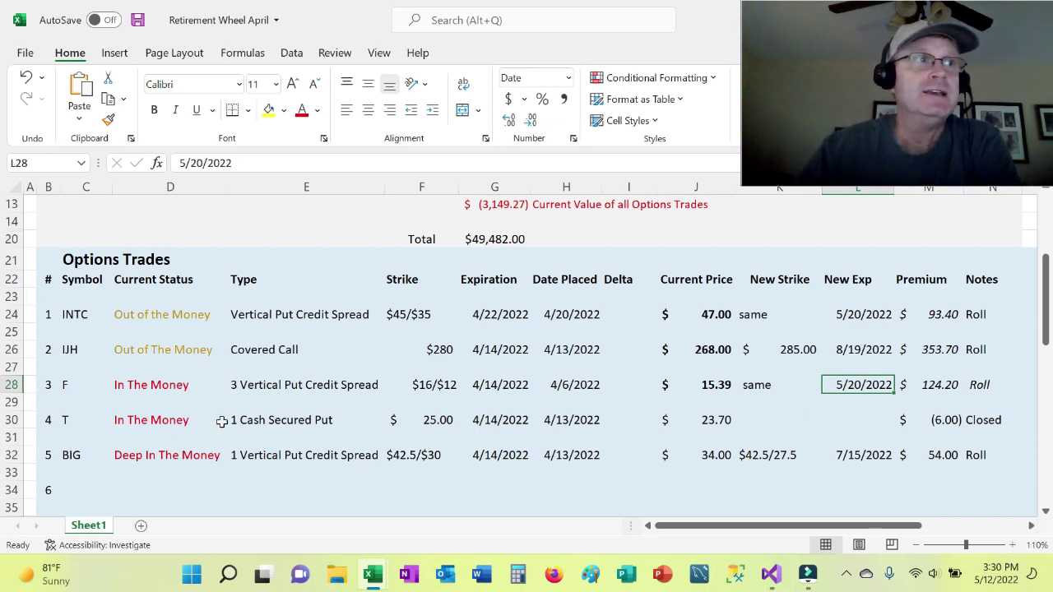
- Examine the BIG vertical put credit spread in the options trades, including its status, current price, old and new strikes, new expiration and premium
{"action": "scroll", "coordinate": [222, 422], "scroll_direction": "down", "scroll_amount": 1}
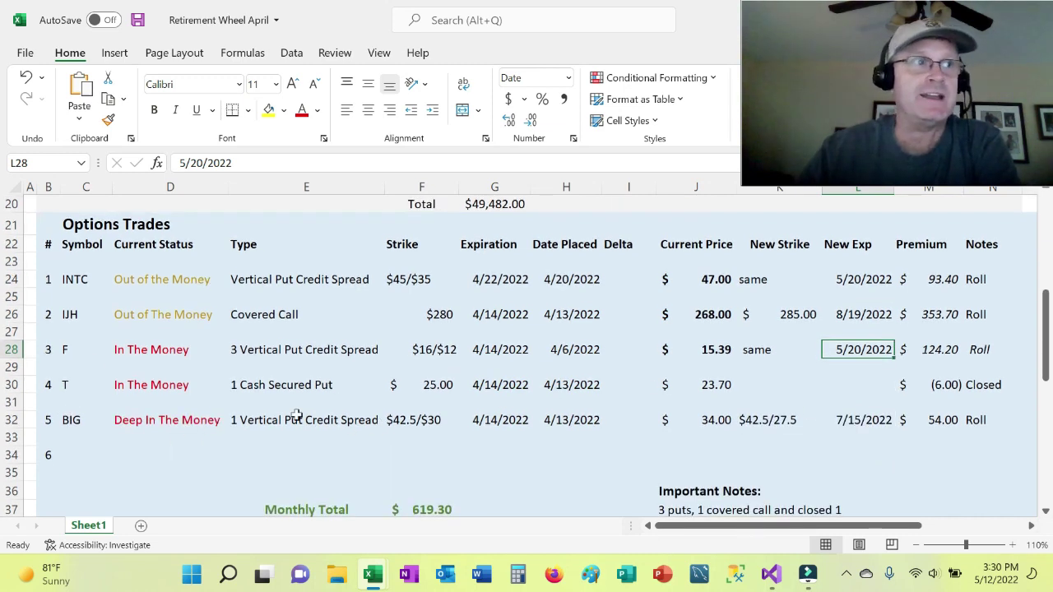
{"action": "left_click", "coordinate": [71, 417]}
{"action": "left_click", "coordinate": [174, 419]}
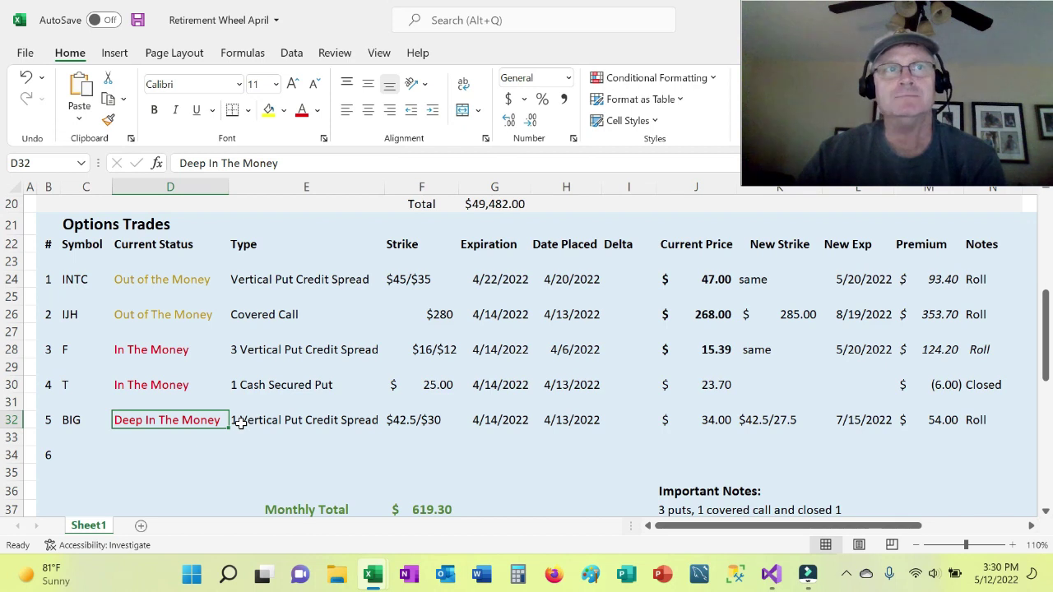
{"action": "left_click", "coordinate": [864, 419]}
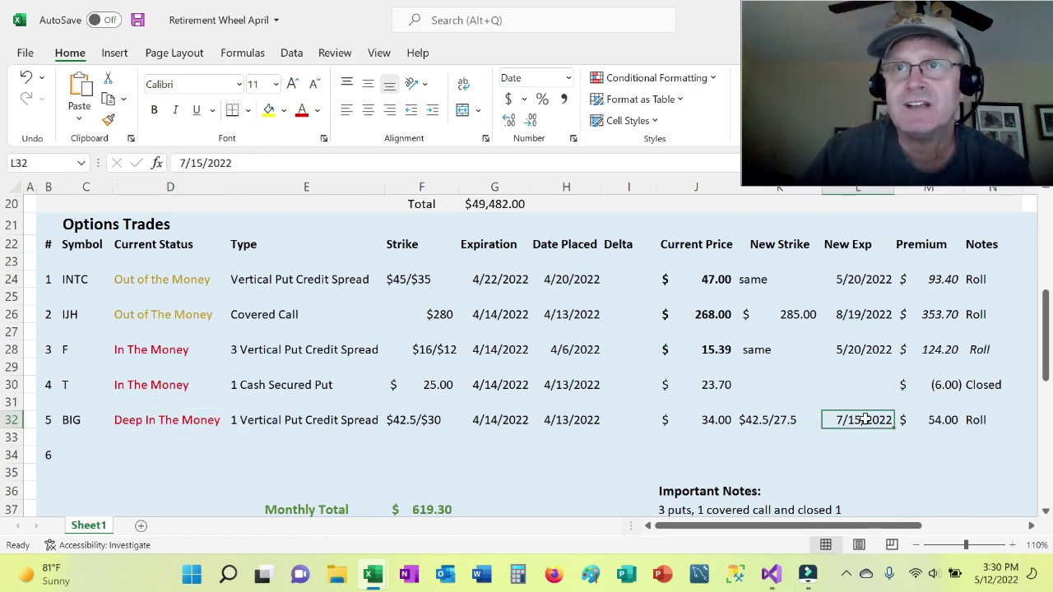
{"action": "left_click", "coordinate": [776, 420]}
{"action": "left_click", "coordinate": [406, 420]}
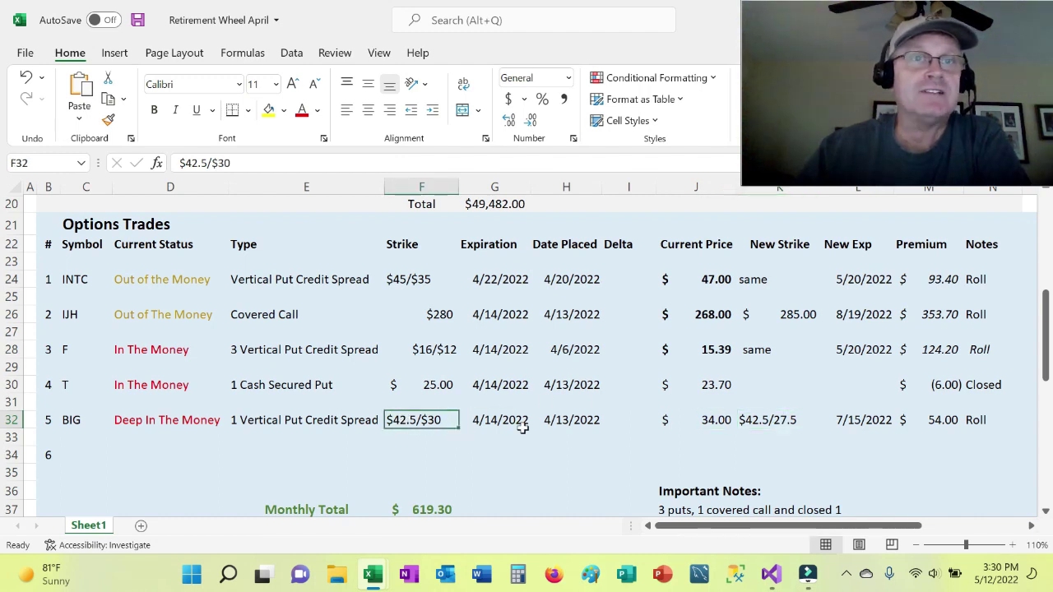
{"action": "left_click", "coordinate": [696, 421]}
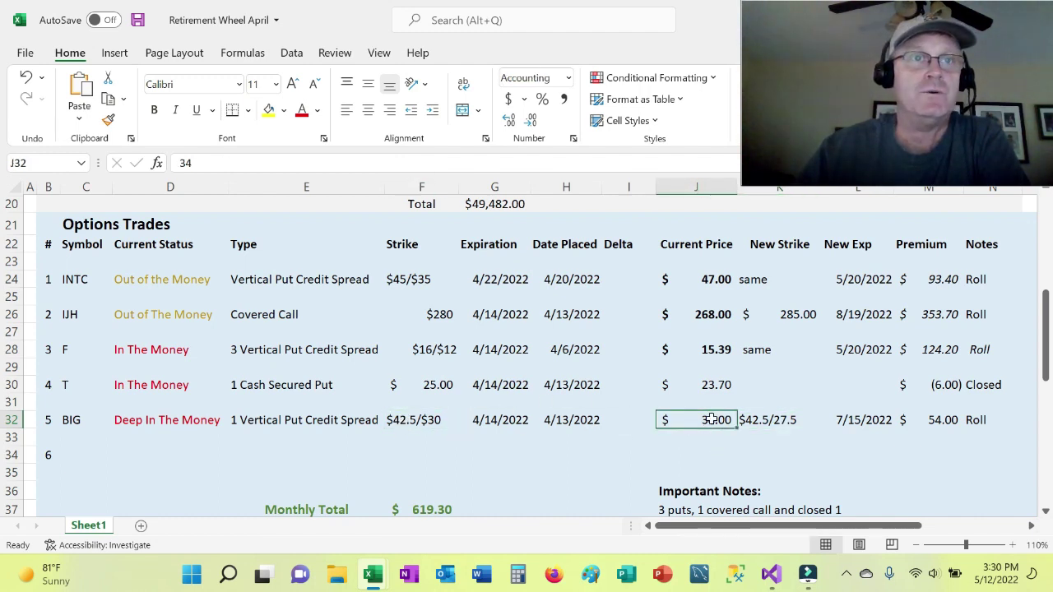
{"action": "left_click", "coordinate": [418, 420]}
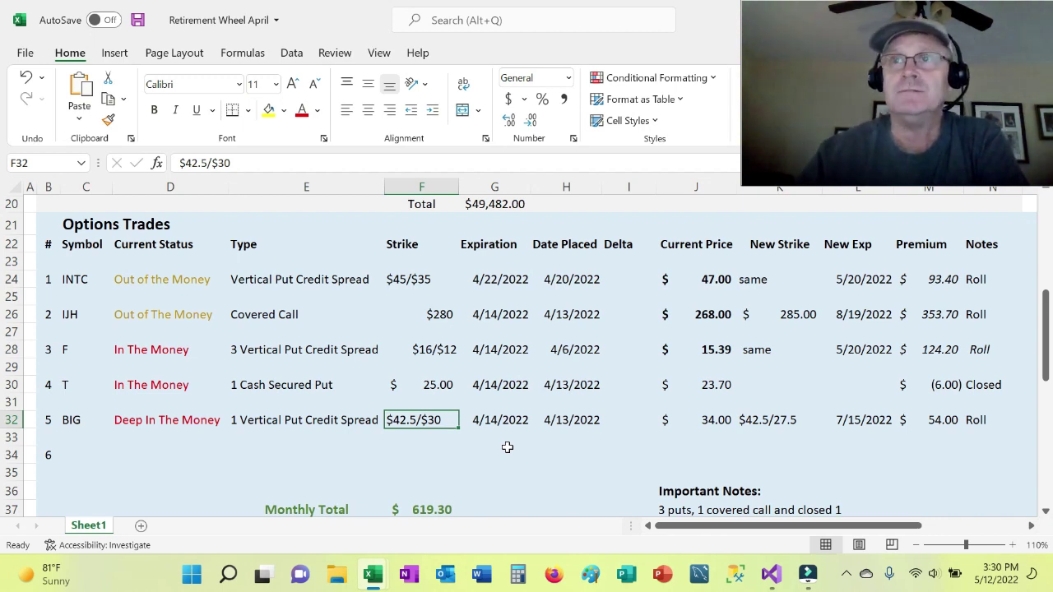
{"action": "left_click", "coordinate": [837, 422]}
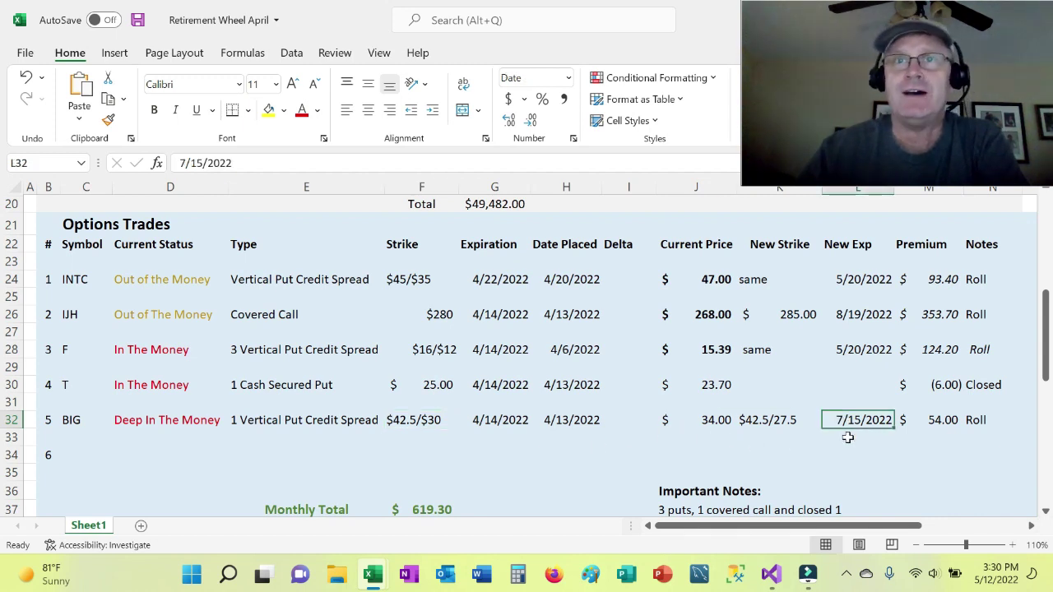
{"action": "left_click", "coordinate": [928, 424]}
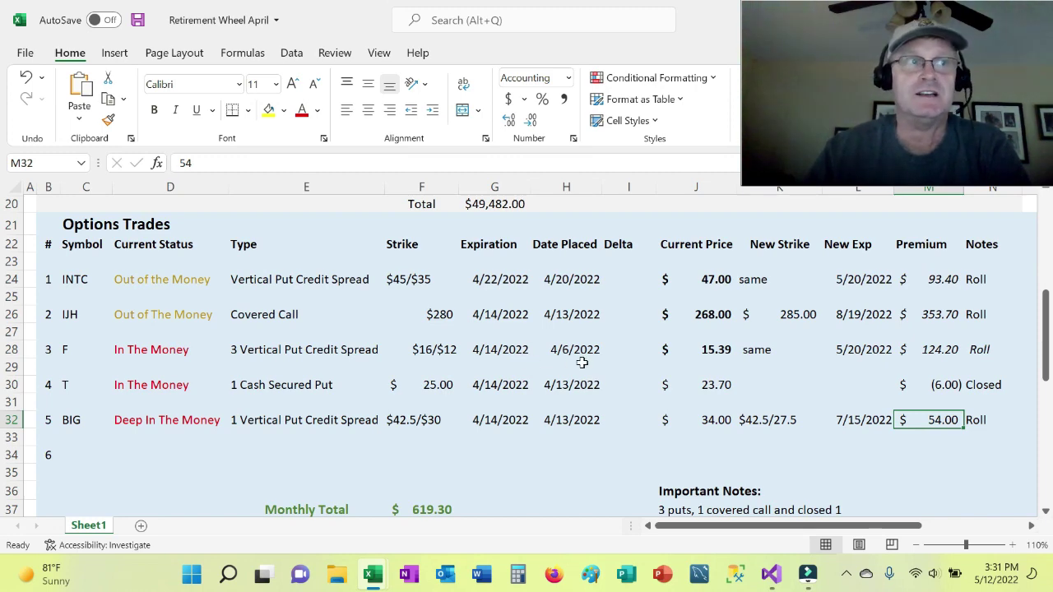
- Review the monthly total and monthly return below the trades together with the important notes about the put and covered call positions
{"action": "scroll", "coordinate": [581, 363], "scroll_direction": "down", "scroll_amount": 1}
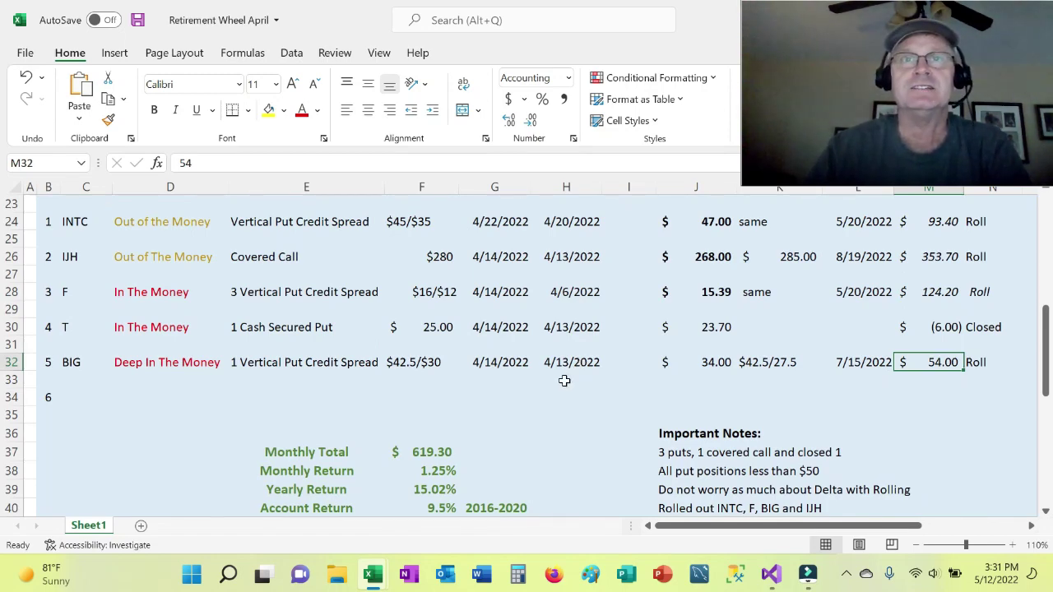
{"action": "scroll", "coordinate": [564, 381], "scroll_direction": "down", "scroll_amount": 2}
{"action": "left_click", "coordinate": [700, 347]}
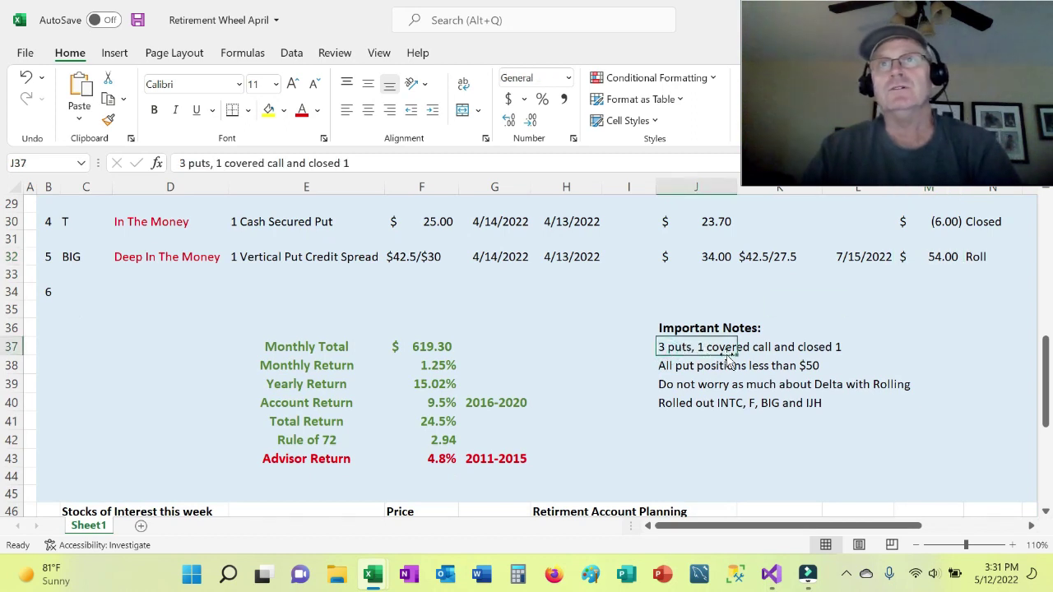
{"action": "left_click", "coordinate": [812, 346]}
{"action": "left_click", "coordinate": [680, 340]}
{"action": "left_click", "coordinate": [420, 349]}
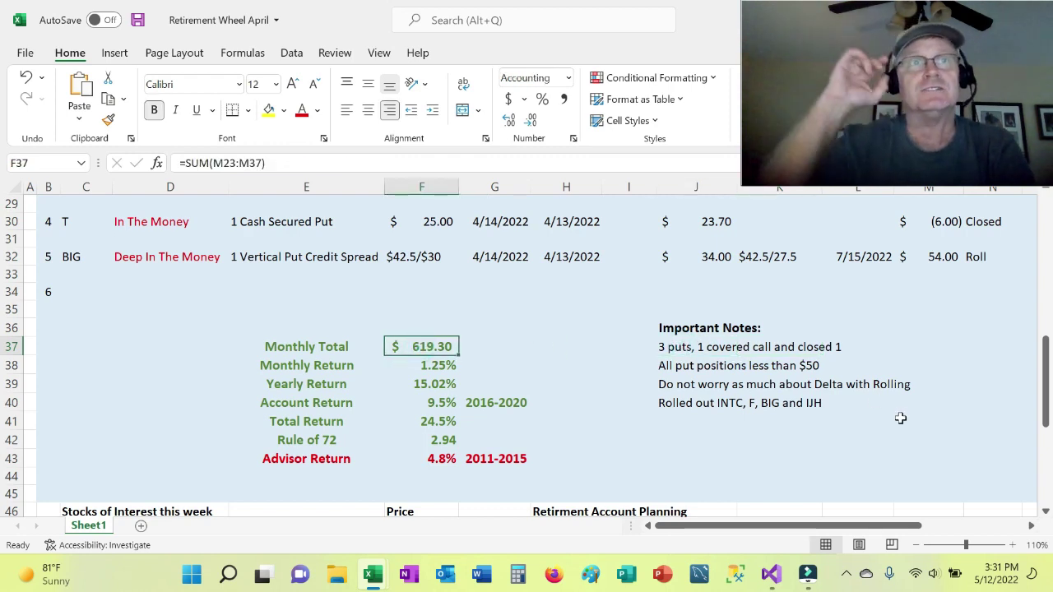
{"action": "left_click", "coordinate": [431, 367]}
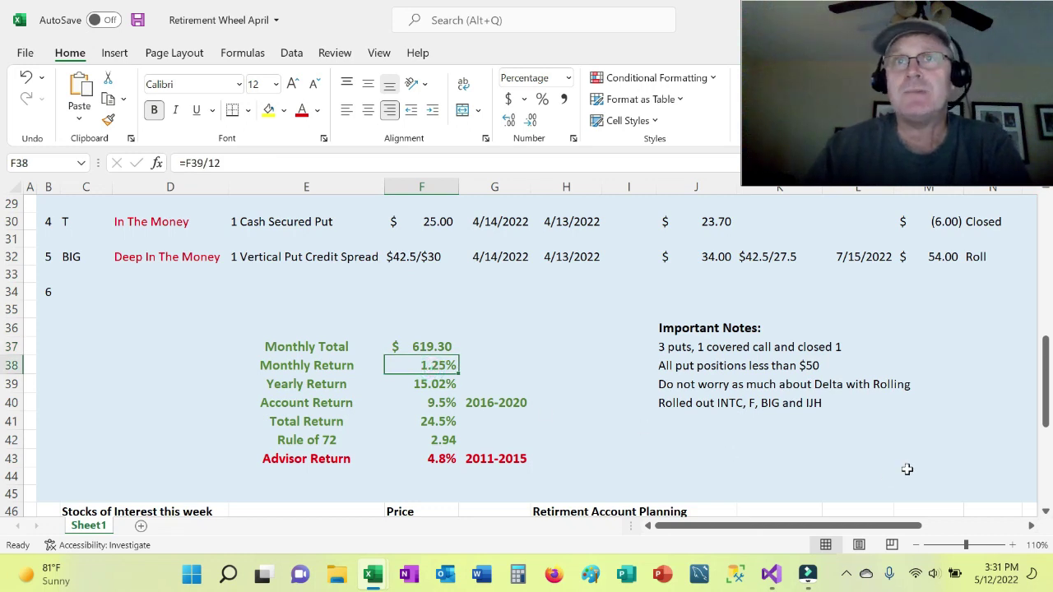
{"action": "left_click", "coordinate": [679, 364]}
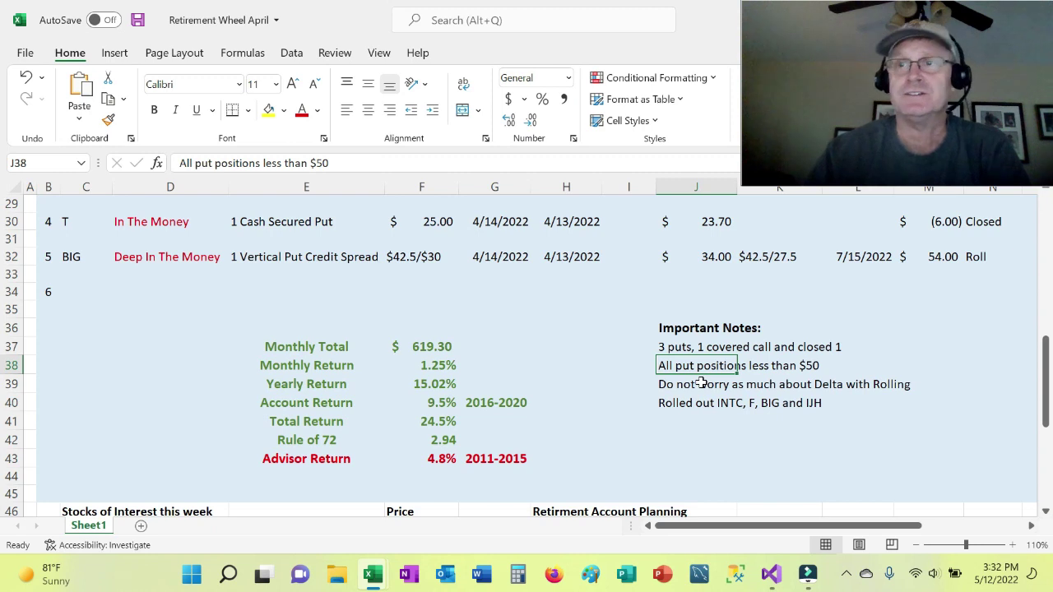
- Compare the yearly return, the 2016-2020 account return and the total return in the returns summary
{"action": "left_click", "coordinate": [419, 380]}
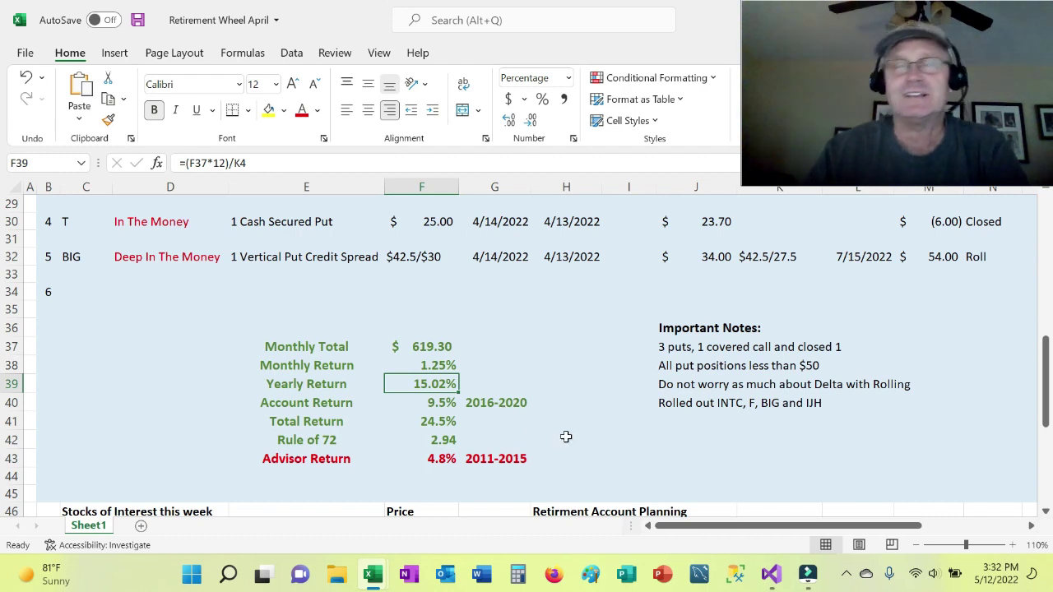
{"action": "left_click", "coordinate": [448, 402]}
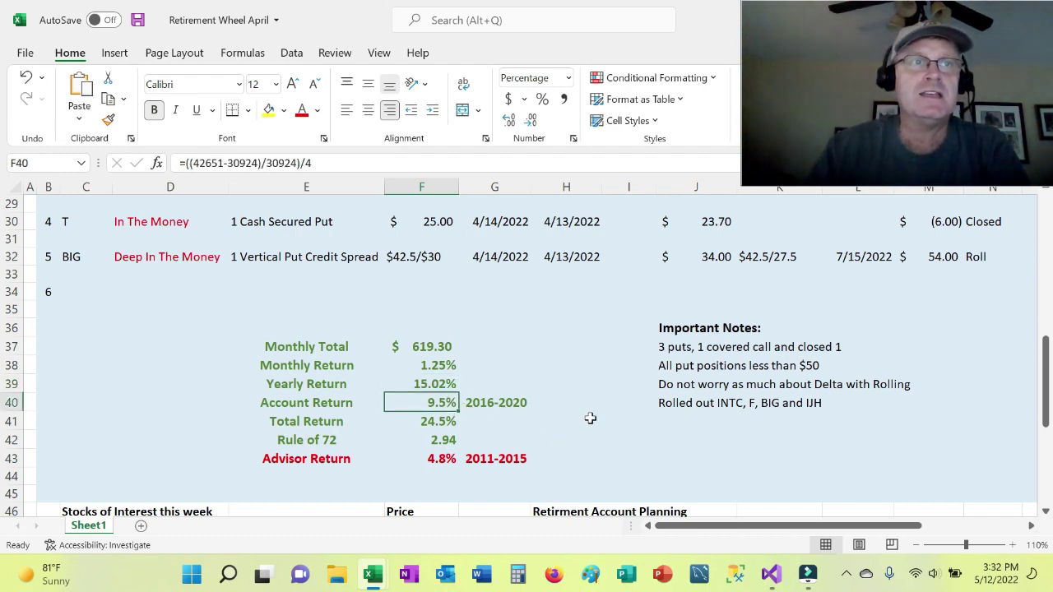
{"action": "left_click", "coordinate": [333, 403]}
{"action": "left_click", "coordinate": [498, 402]}
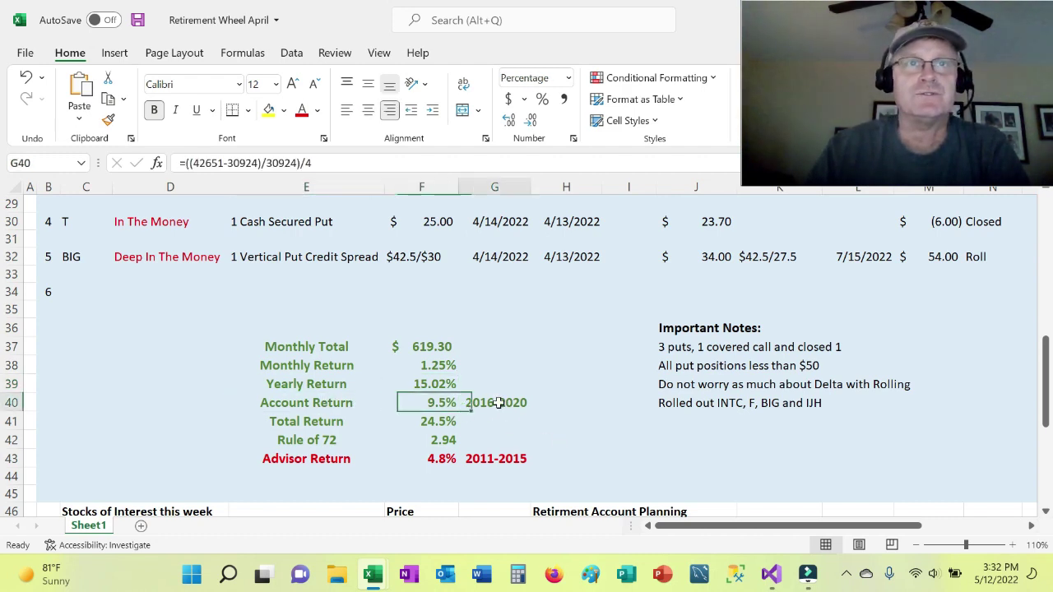
{"action": "left_click", "coordinate": [448, 403]}
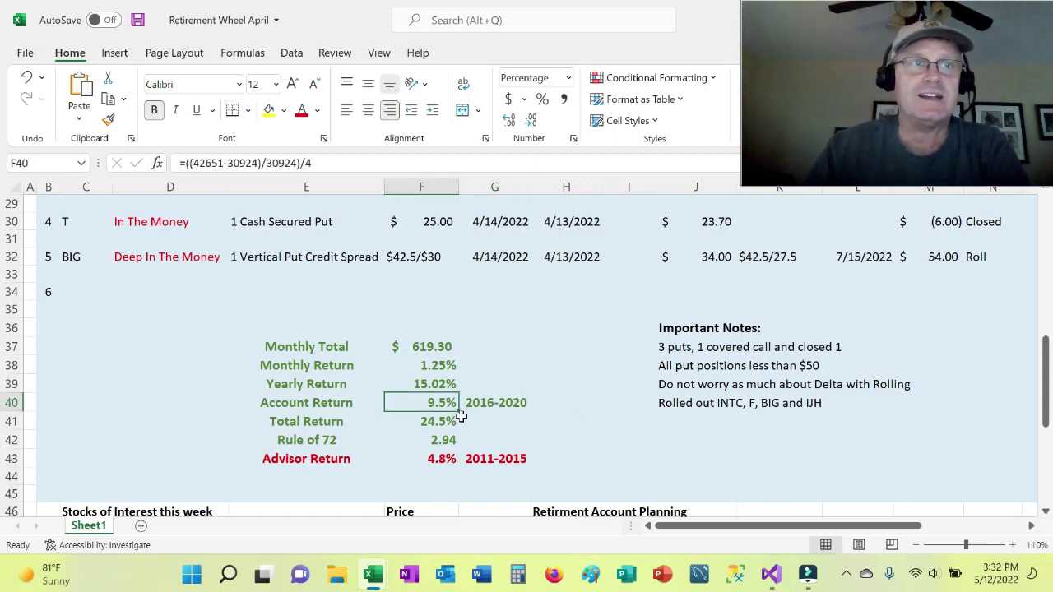
{"action": "left_click", "coordinate": [448, 423]}
{"action": "left_click", "coordinate": [446, 384]}
{"action": "left_click", "coordinate": [436, 407]}
{"action": "left_click", "coordinate": [435, 422]}
{"action": "left_click", "coordinate": [501, 404]}
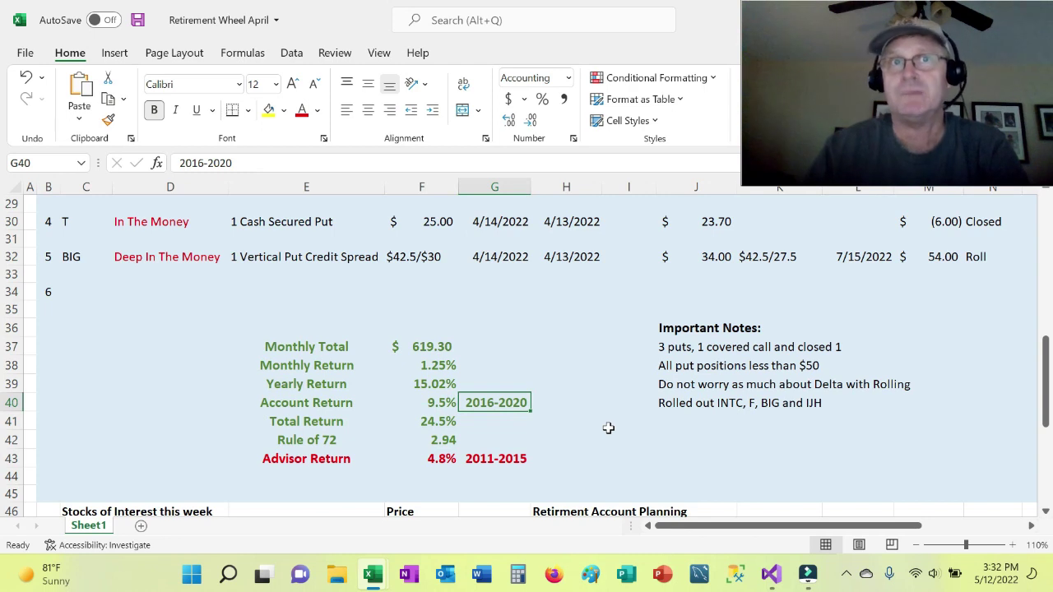
{"action": "left_click", "coordinate": [423, 406]}
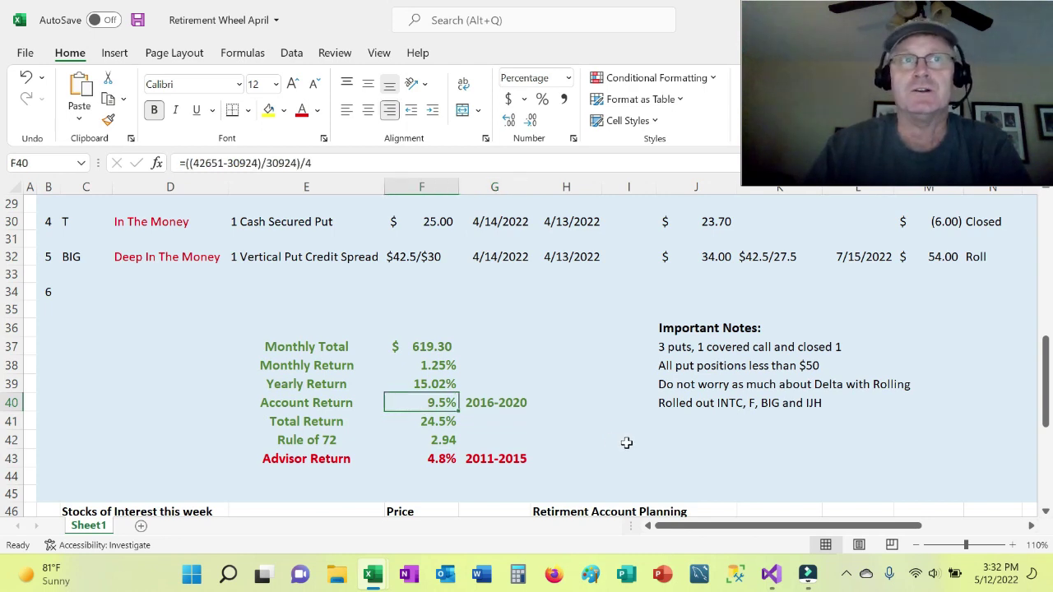
- Examine the total return, the Rule of 72 figure and the advisor return for 2011-2015, including their formulas
{"action": "left_click", "coordinate": [446, 421]}
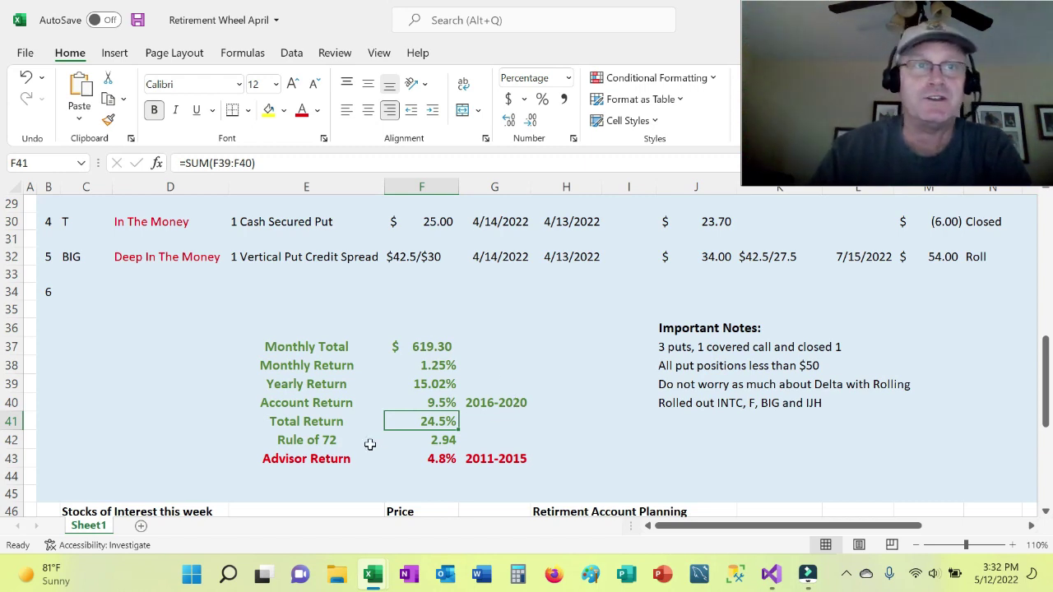
{"action": "left_click", "coordinate": [439, 440]}
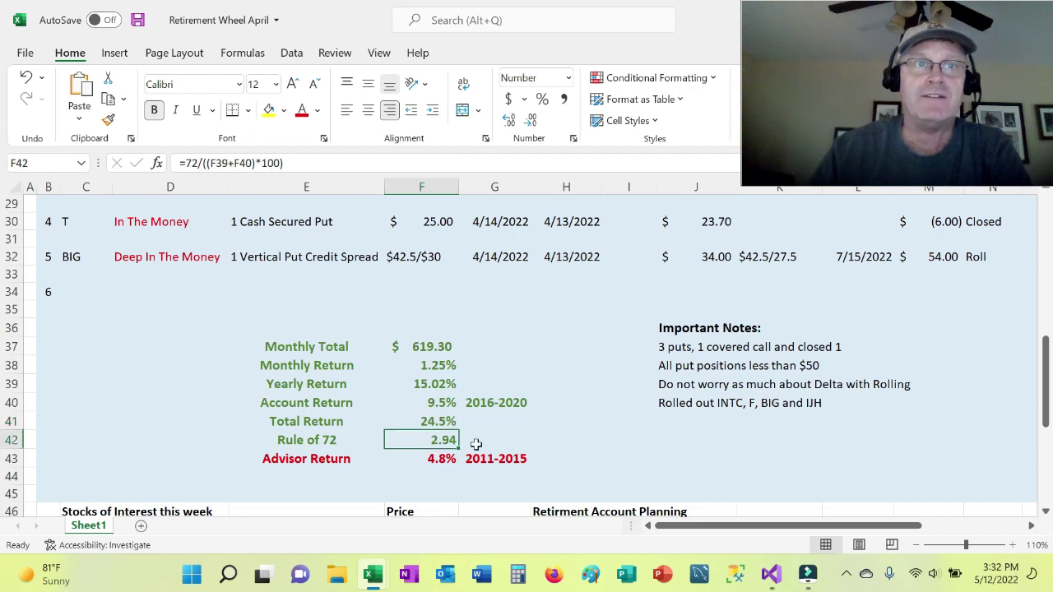
{"action": "left_click", "coordinate": [567, 406]}
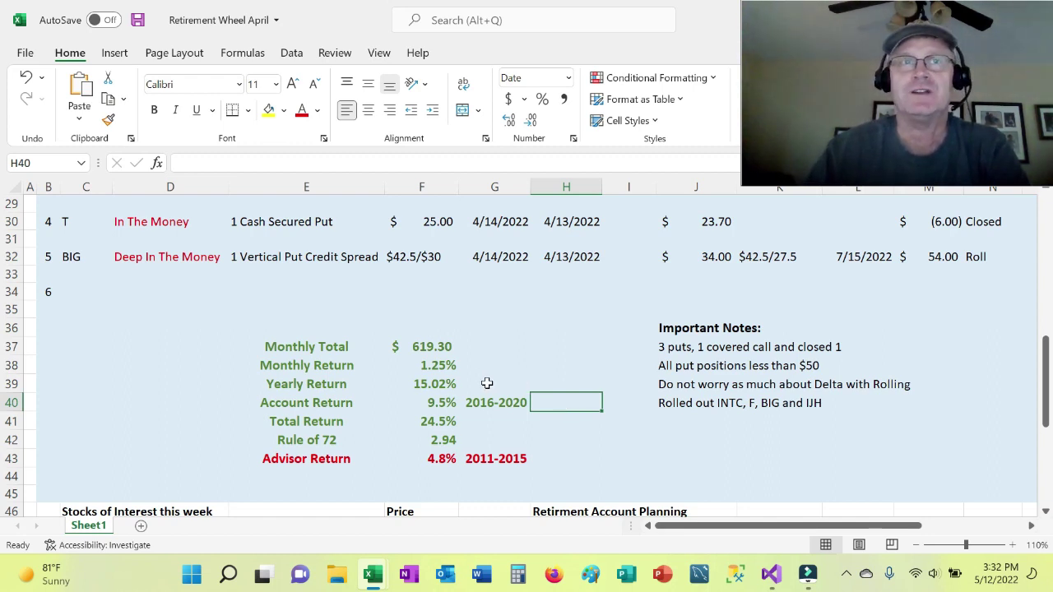
{"action": "left_click", "coordinate": [516, 405]}
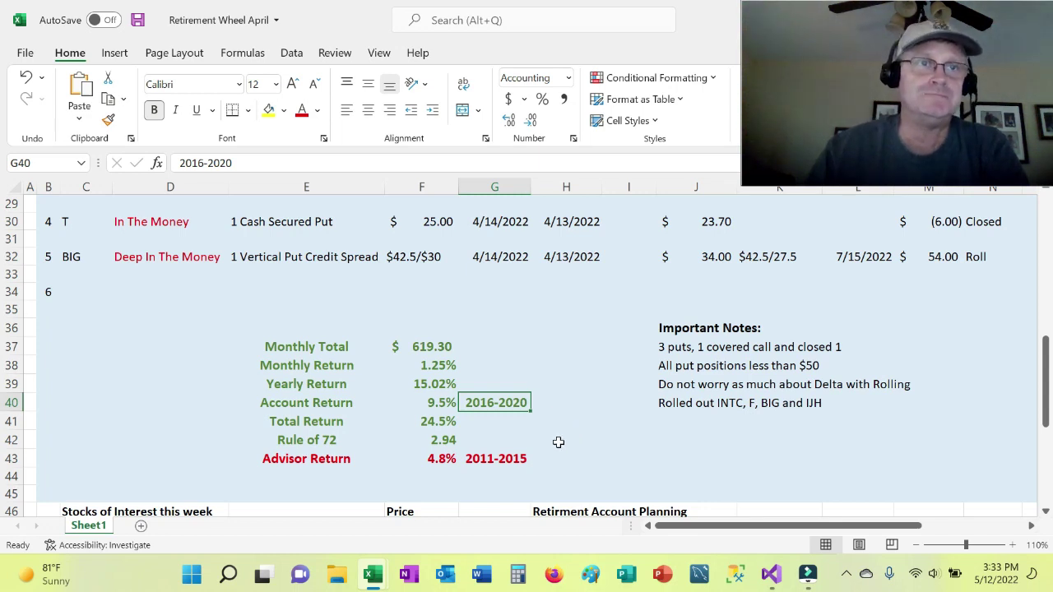
{"action": "left_click", "coordinate": [444, 440]}
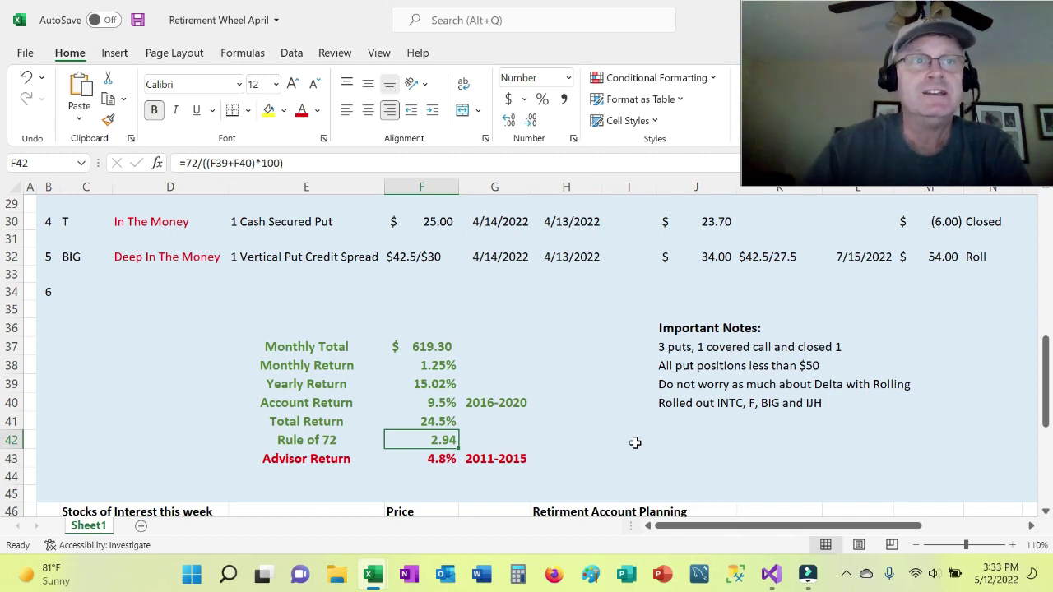
{"action": "left_click", "coordinate": [425, 461]}
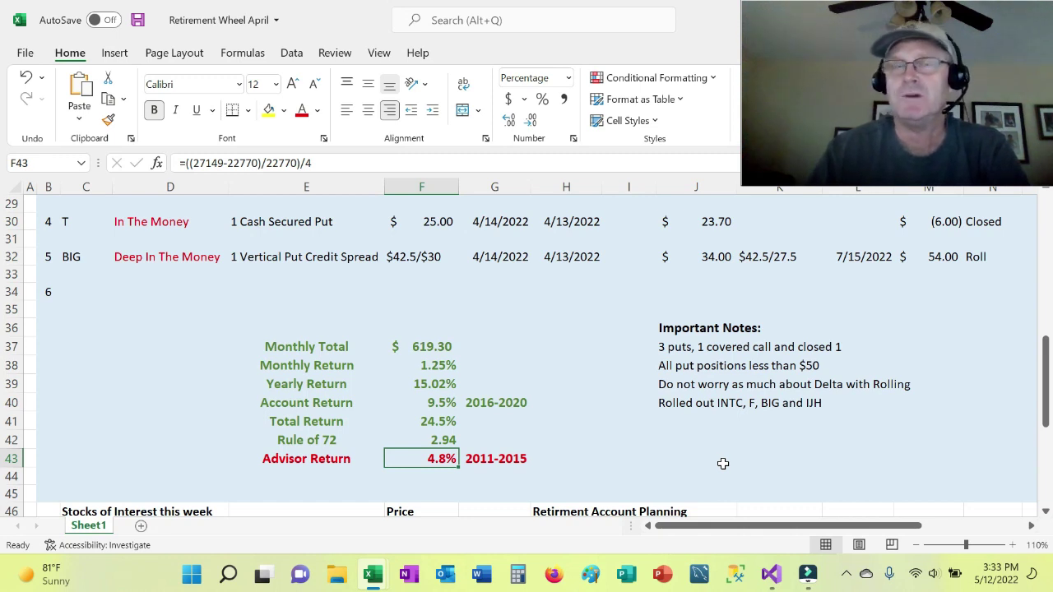
- Look over the options trades again and recheck the monthly return and monthly total
{"action": "scroll", "coordinate": [774, 437], "scroll_direction": "up", "scroll_amount": 10}
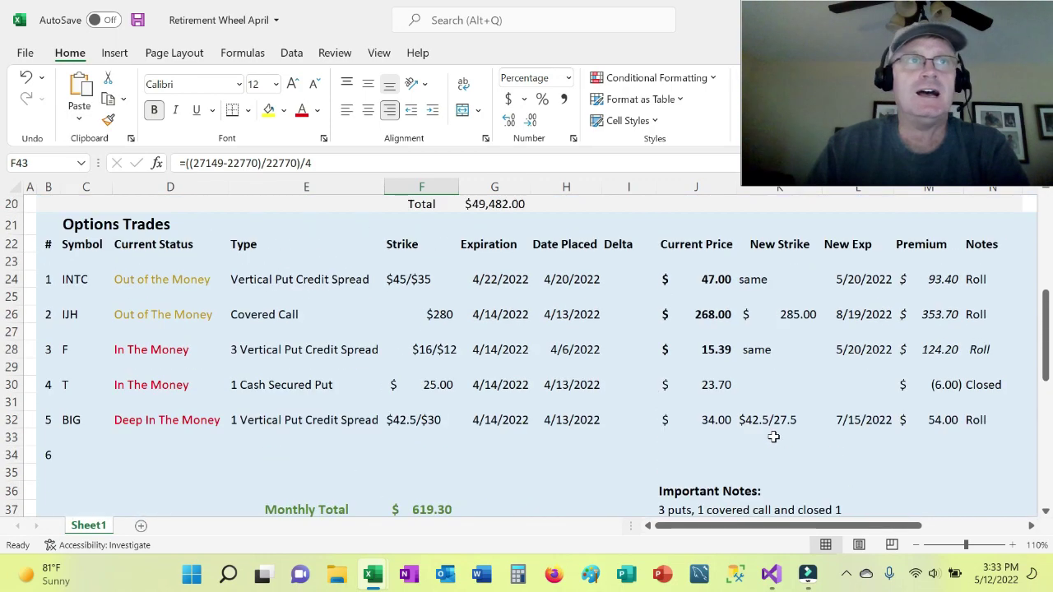
{"action": "scroll", "coordinate": [773, 436], "scroll_direction": "down", "scroll_amount": 10}
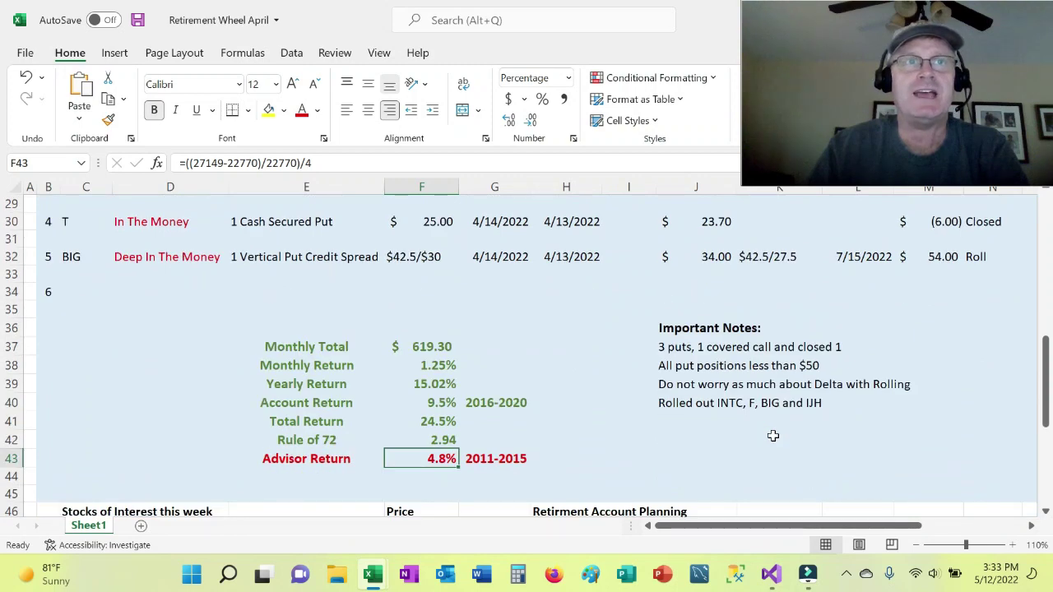
{"action": "left_click", "coordinate": [428, 365]}
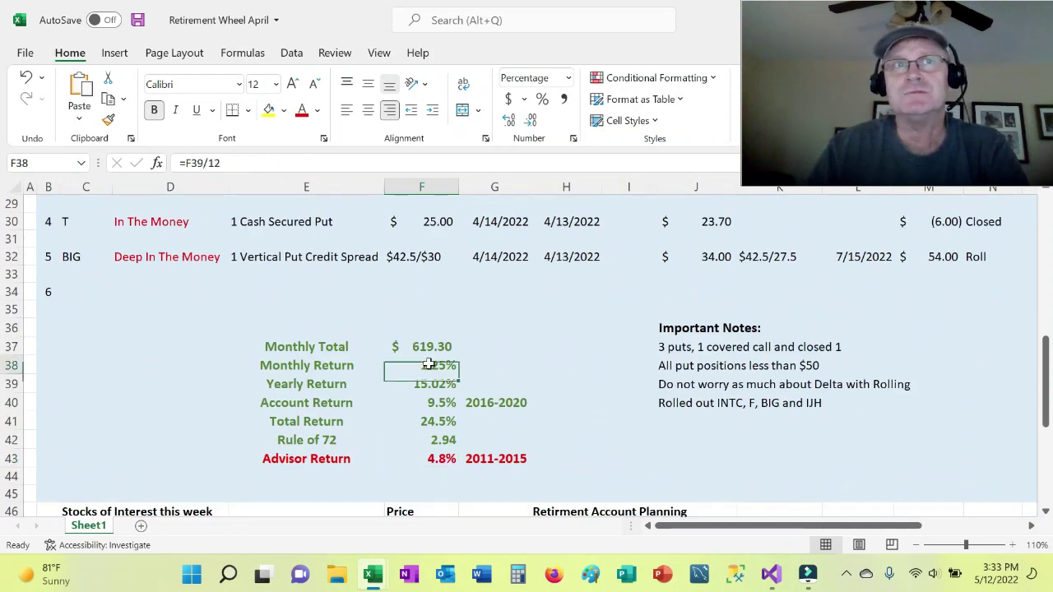
{"action": "left_click", "coordinate": [416, 348]}
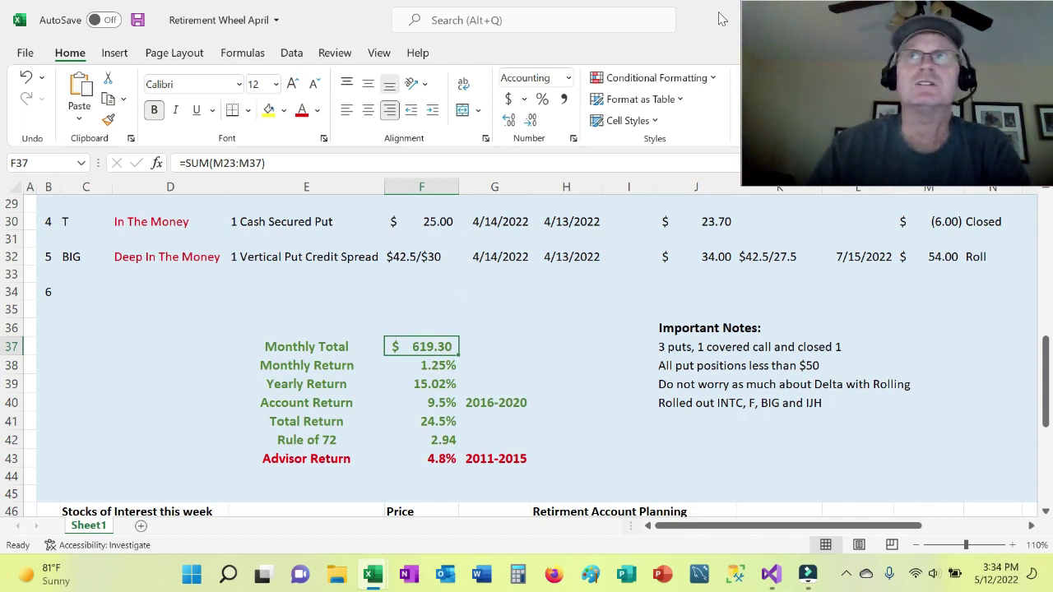
- Switch to the Retirement Wheel Original workbook to view the original retirement values
{"action": "left_click", "coordinate": [765, 146]}
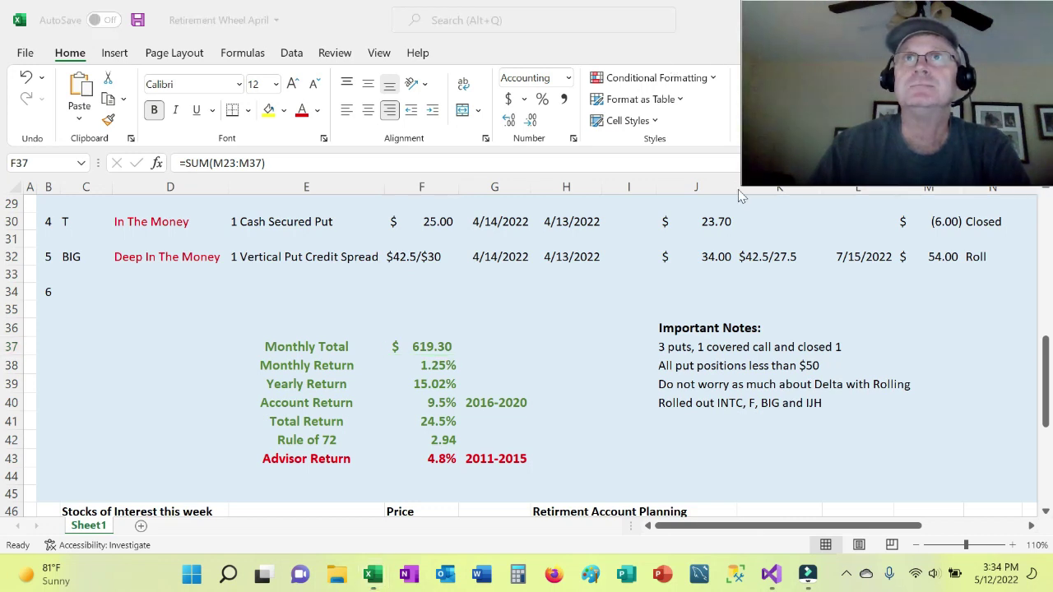
{"action": "left_click_drag", "start_coordinate": [777, 160], "coordinate": [783, 226]}
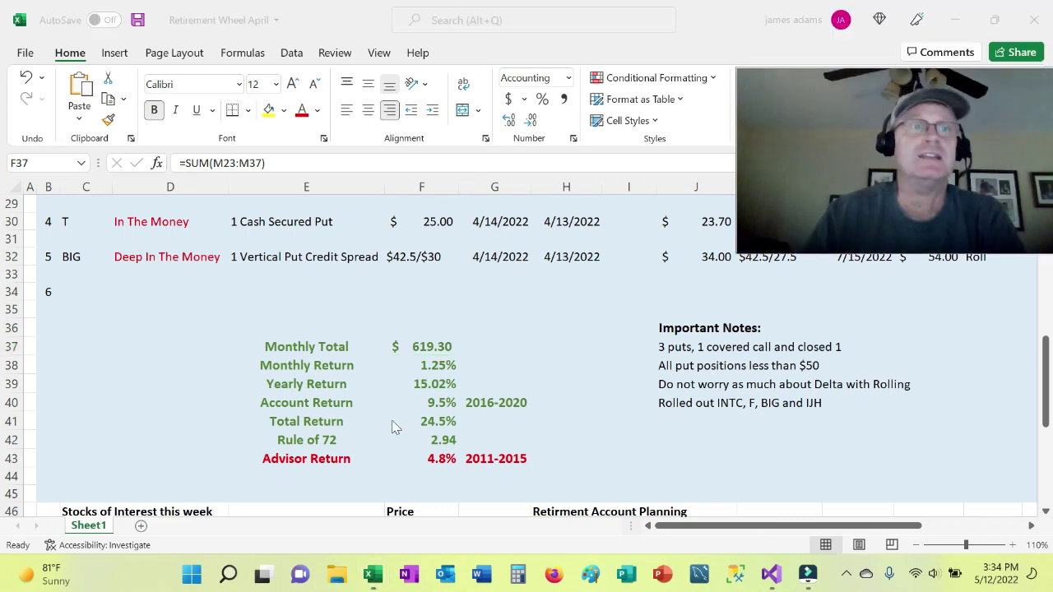
{"action": "left_click", "coordinate": [372, 576]}
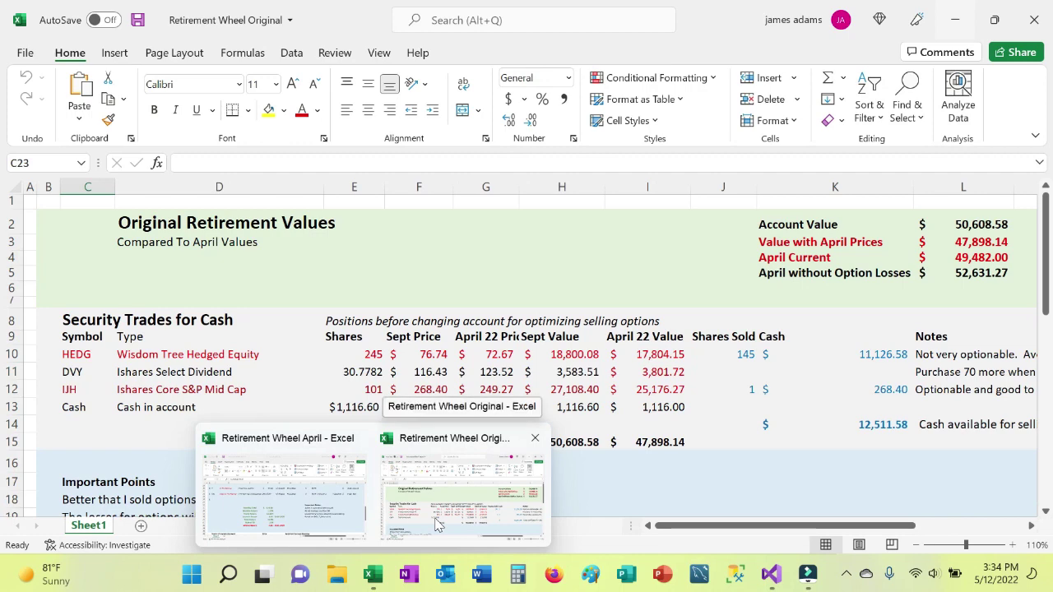
{"action": "left_click", "coordinate": [436, 525]}
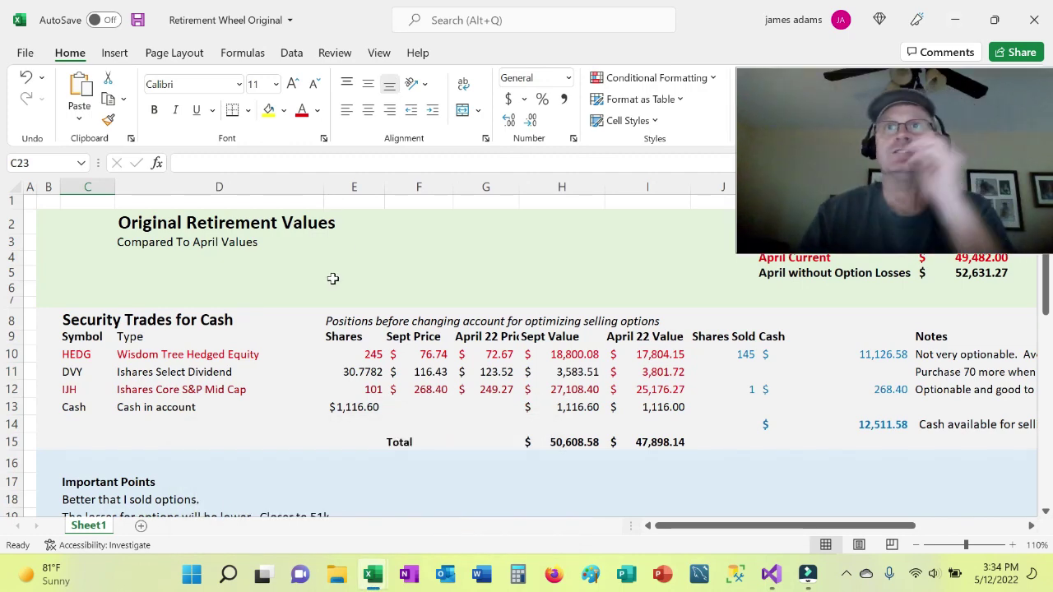
{"action": "left_click", "coordinate": [827, 113]}
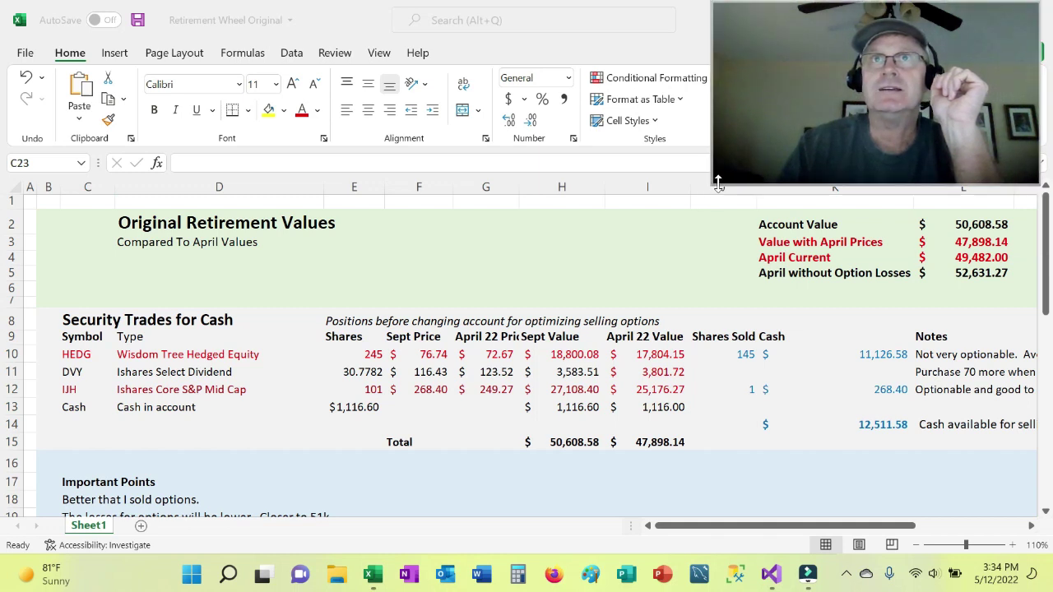
{"action": "left_click_drag", "start_coordinate": [712, 189], "coordinate": [820, 134]}
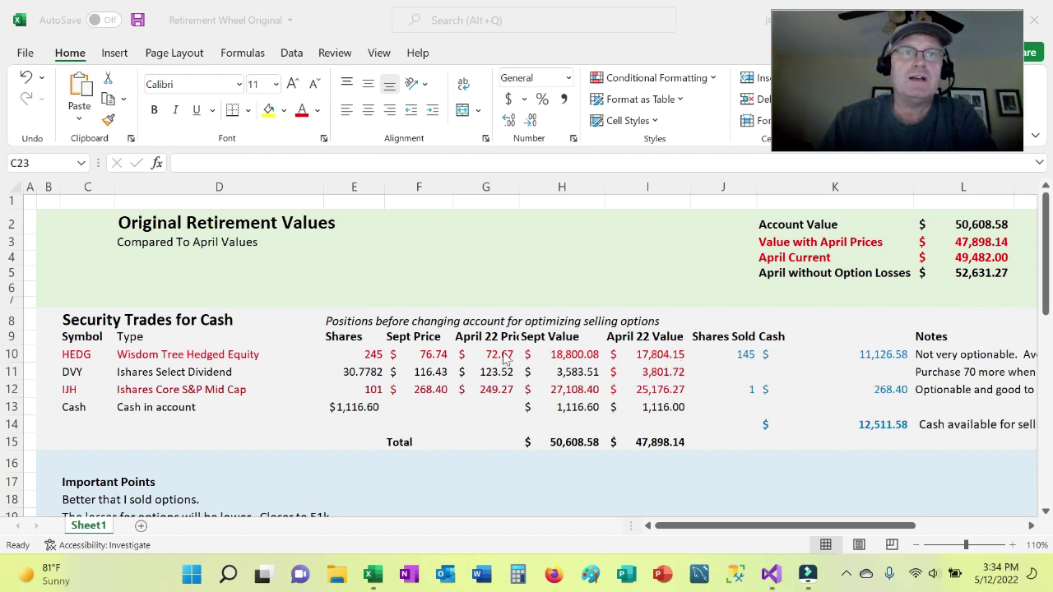
- Widen column G so the April 22 Price header shows in full
{"action": "left_click", "coordinate": [492, 336]}
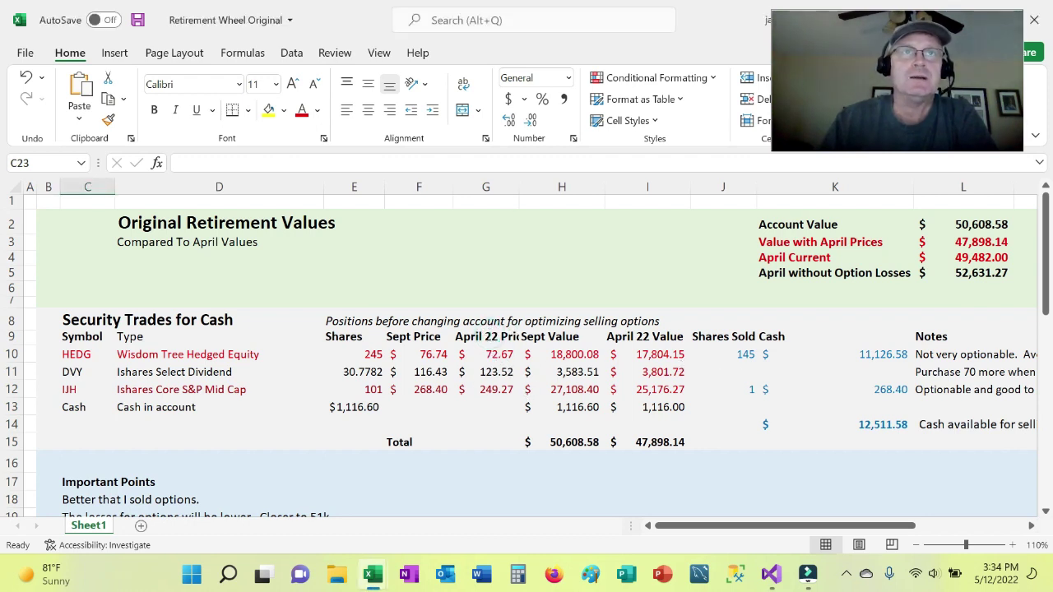
{"action": "left_click_drag", "start_coordinate": [519, 187], "coordinate": [554, 185]}
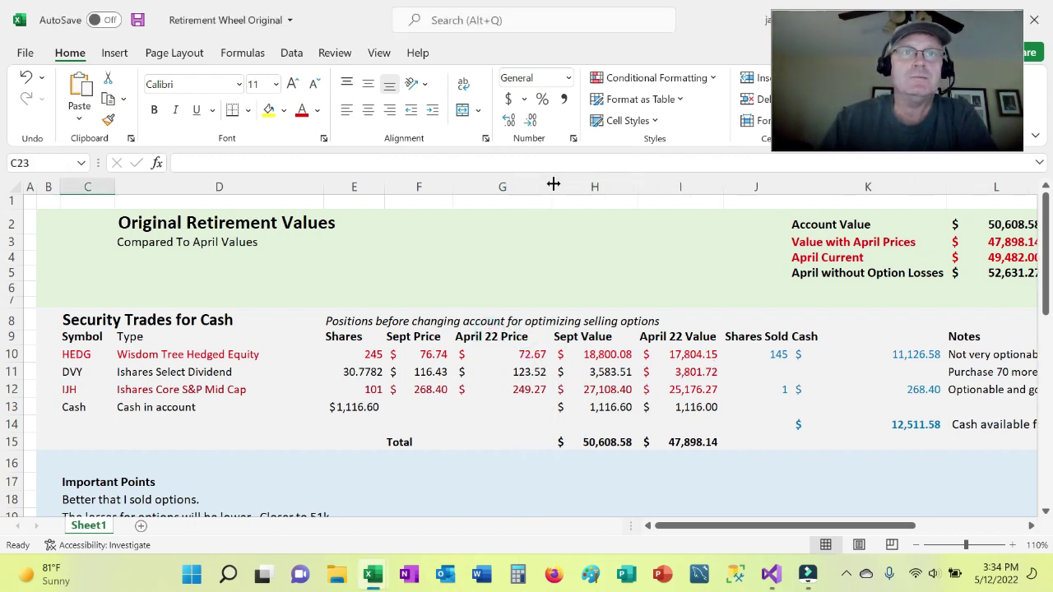
{"action": "left_click", "coordinate": [494, 338]}
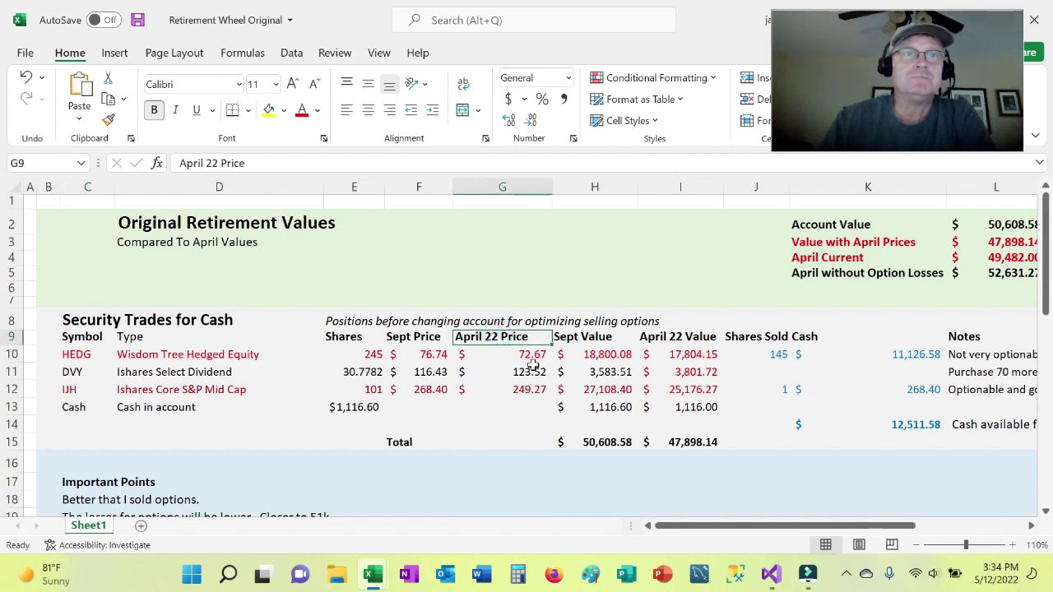
- Compare the Sept and April 22 prices of the three securities and check the total April 22 value
{"action": "left_click", "coordinate": [424, 338]}
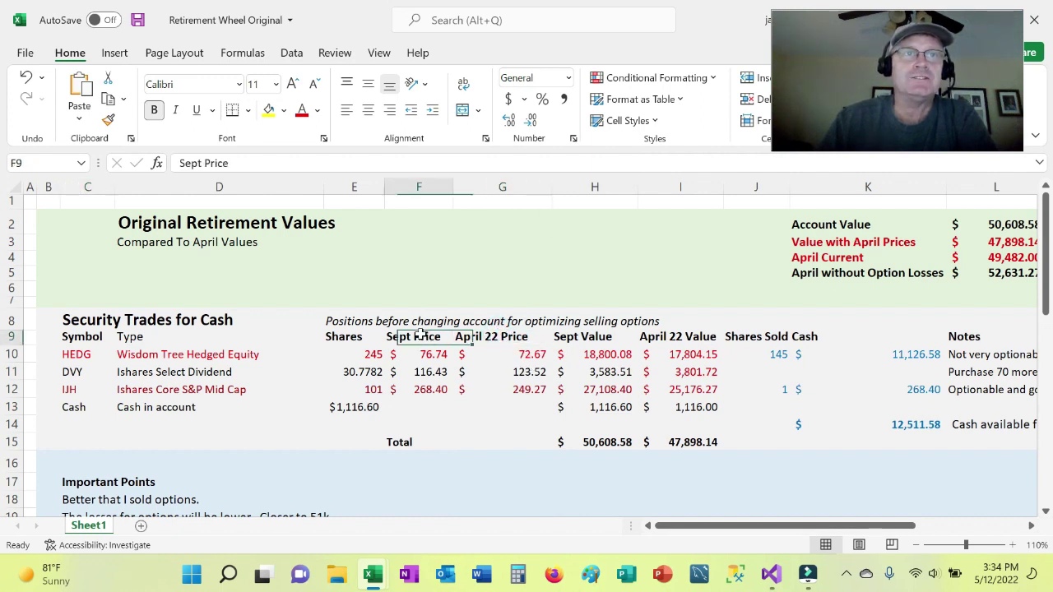
{"action": "left_click", "coordinate": [529, 355]}
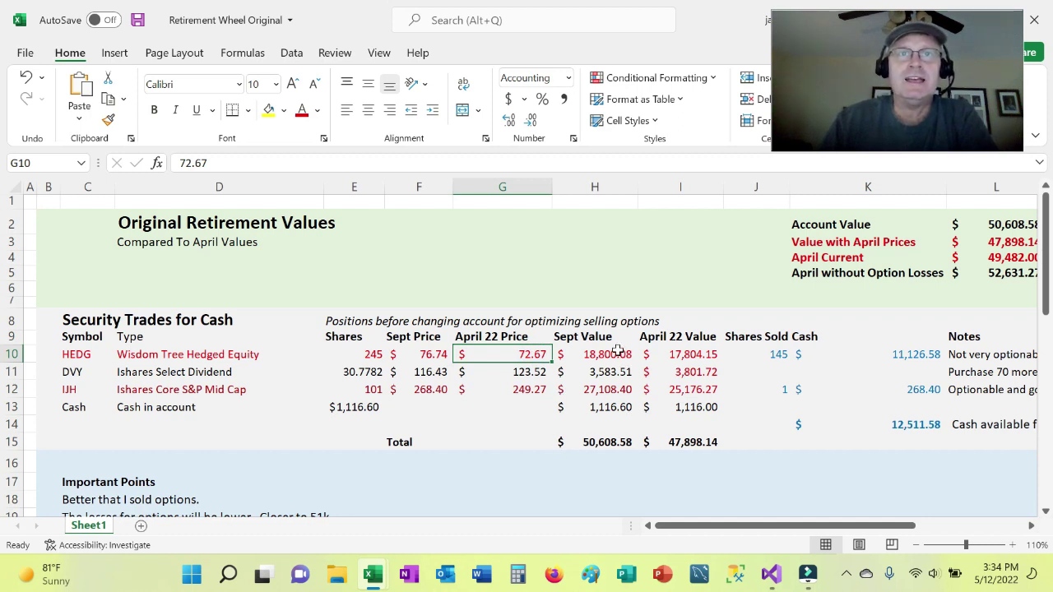
{"action": "left_click", "coordinate": [682, 441]}
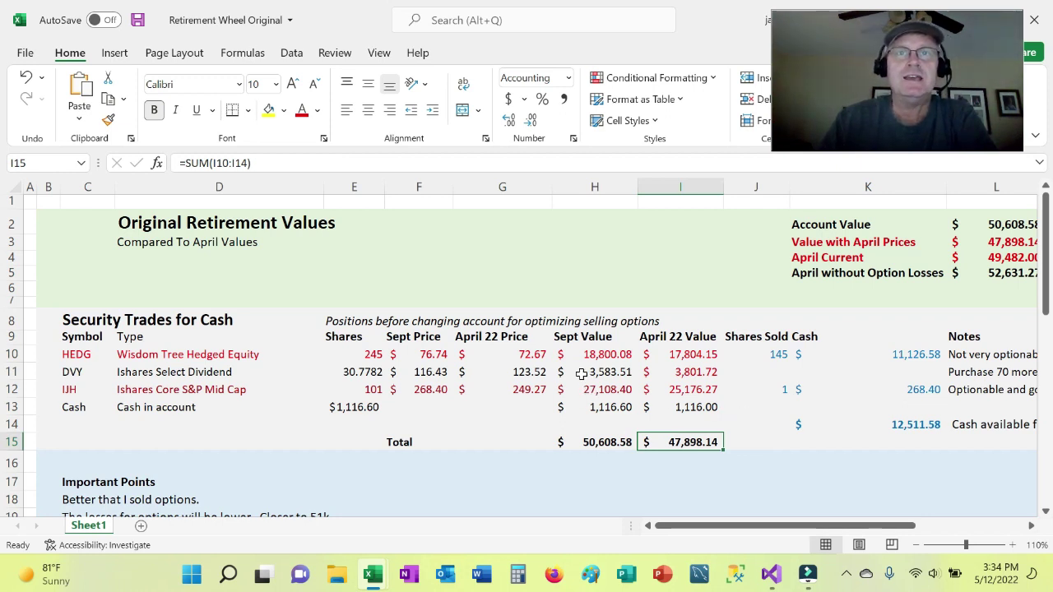
{"action": "left_click", "coordinate": [528, 389]}
{"action": "left_click", "coordinate": [536, 372]}
{"action": "left_click", "coordinate": [535, 354]}
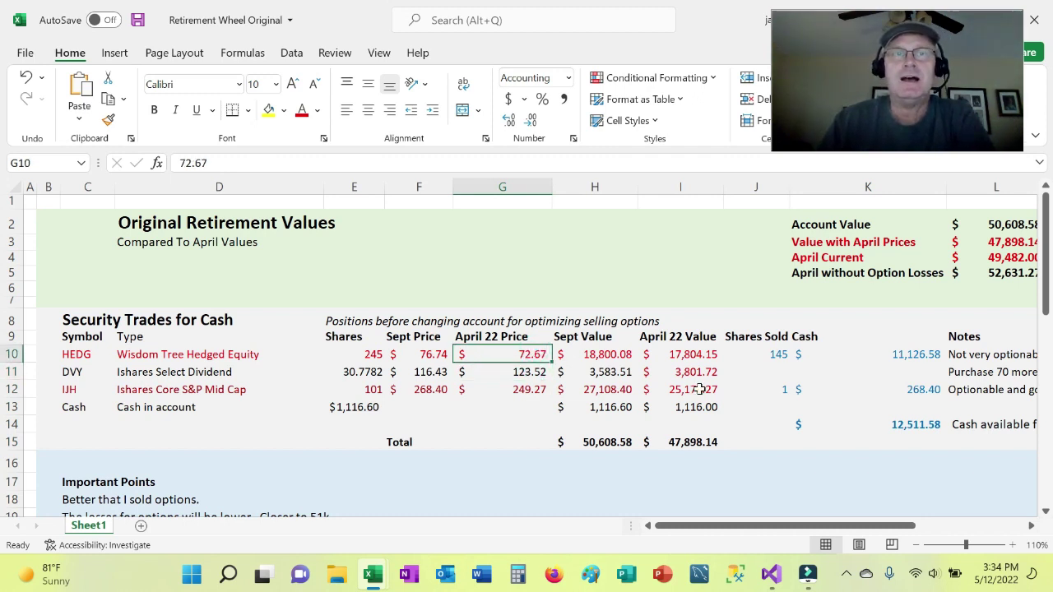
{"action": "left_click", "coordinate": [695, 440]}
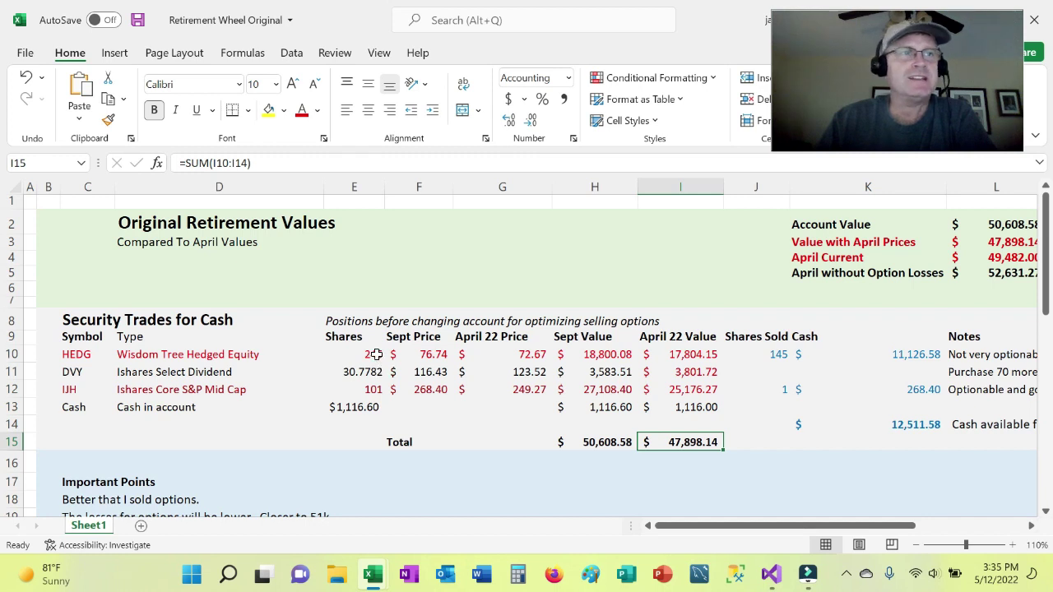
- Review the original share counts and the shares sold for HEDG and IJH
{"action": "left_click", "coordinate": [376, 354]}
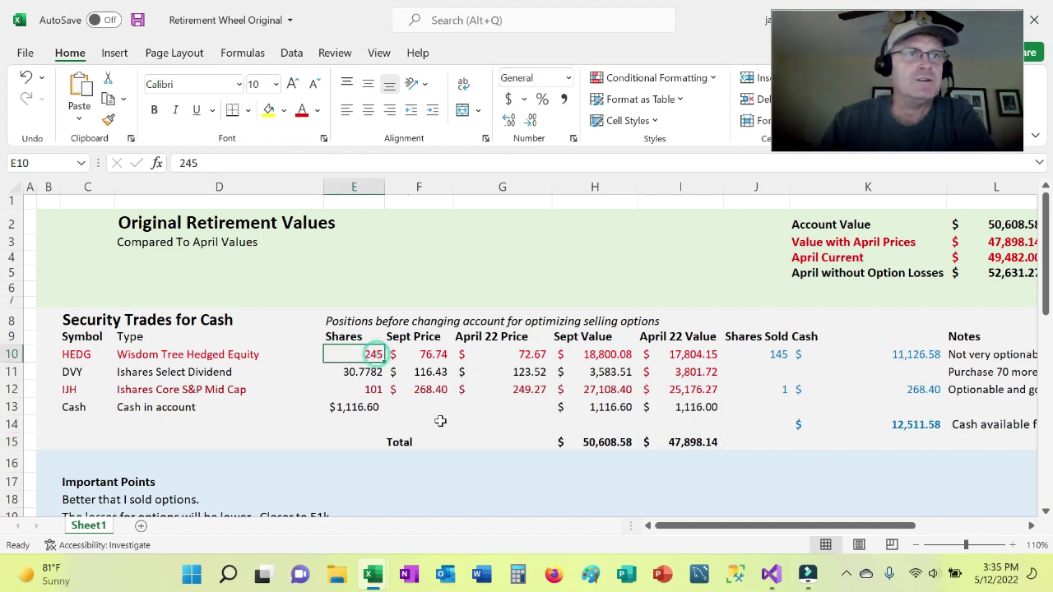
{"action": "left_click", "coordinate": [357, 389]}
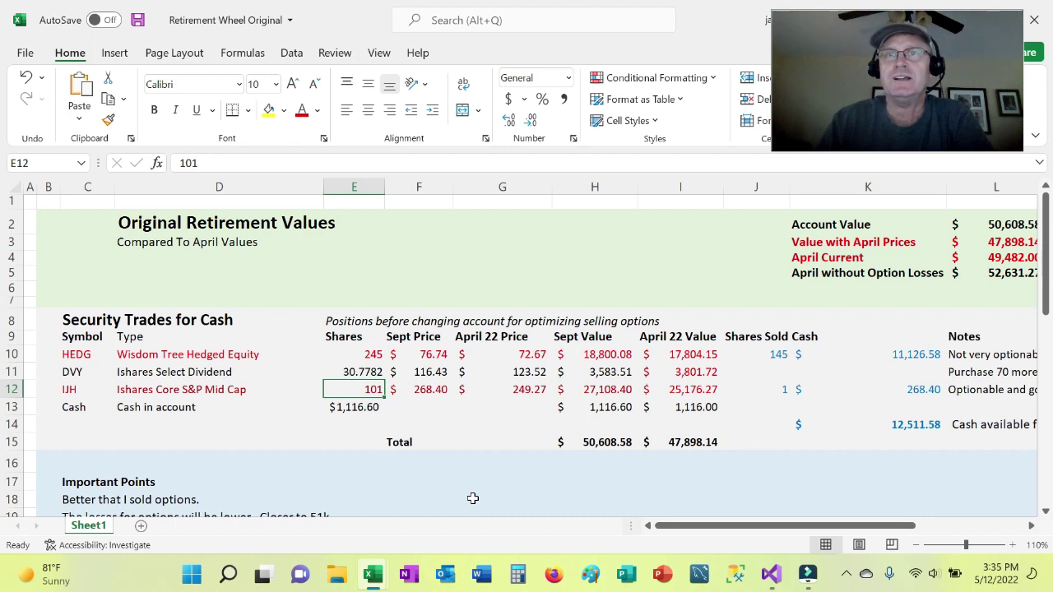
{"action": "left_click", "coordinate": [780, 352]}
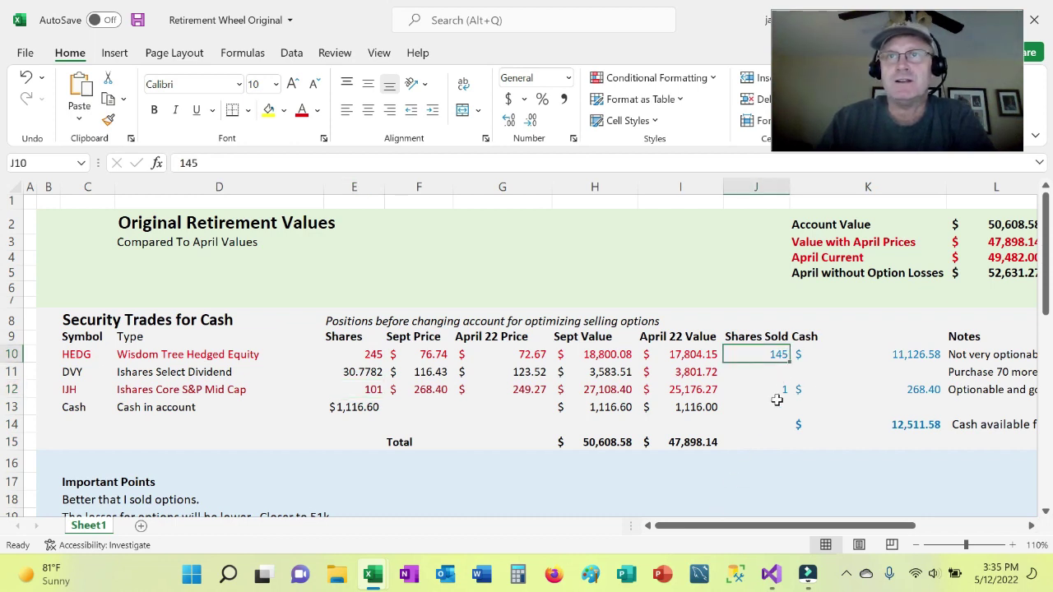
{"action": "left_click", "coordinate": [778, 390]}
{"action": "key", "text": "Up"}
{"action": "key", "text": "Up"}
{"action": "left_click", "coordinate": [779, 388]}
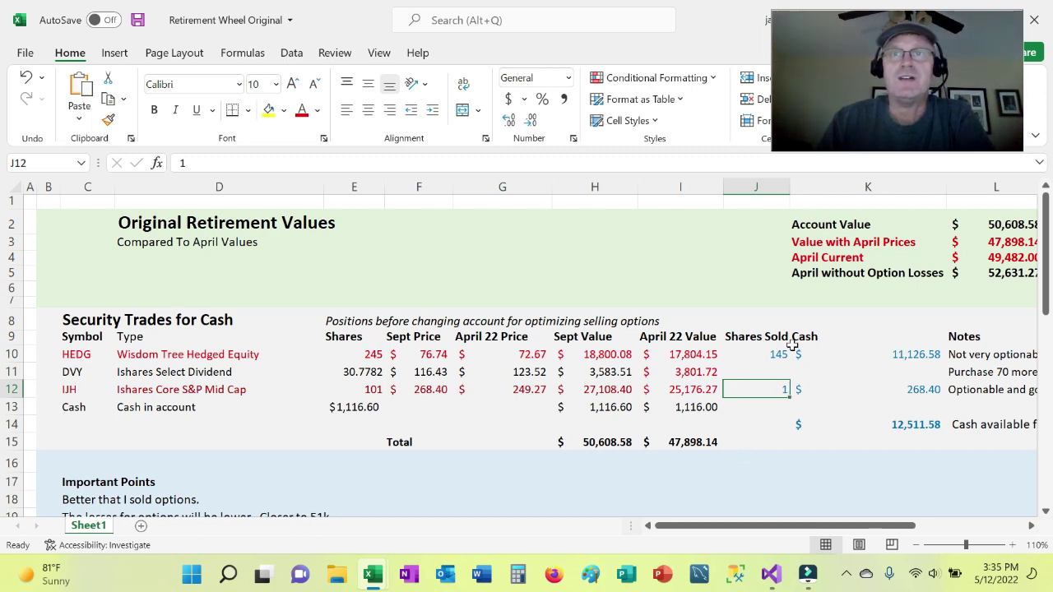
- Compare the April 22 total with the Account Value, Value with April Prices and April Current entries in the summary
{"action": "left_click", "coordinate": [695, 444]}
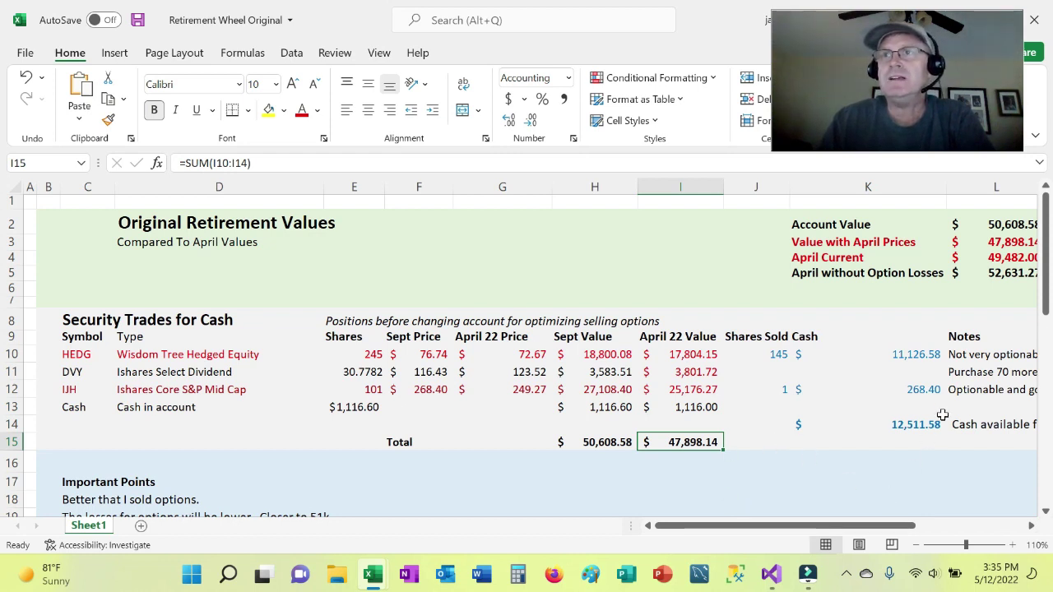
{"action": "left_click", "coordinate": [755, 229]}
{"action": "left_click", "coordinate": [812, 224]}
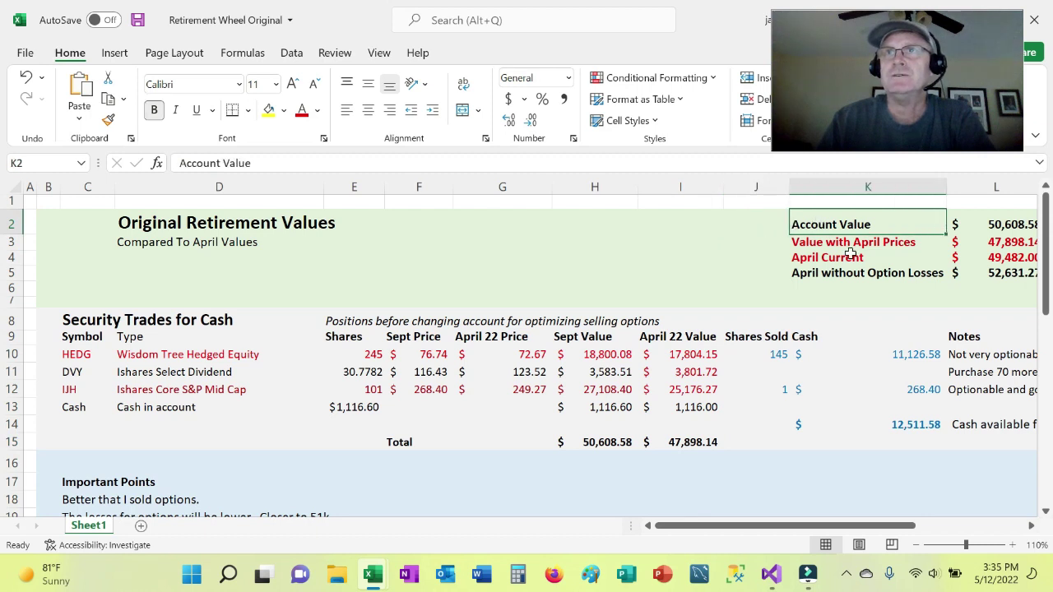
{"action": "left_click", "coordinate": [994, 224]}
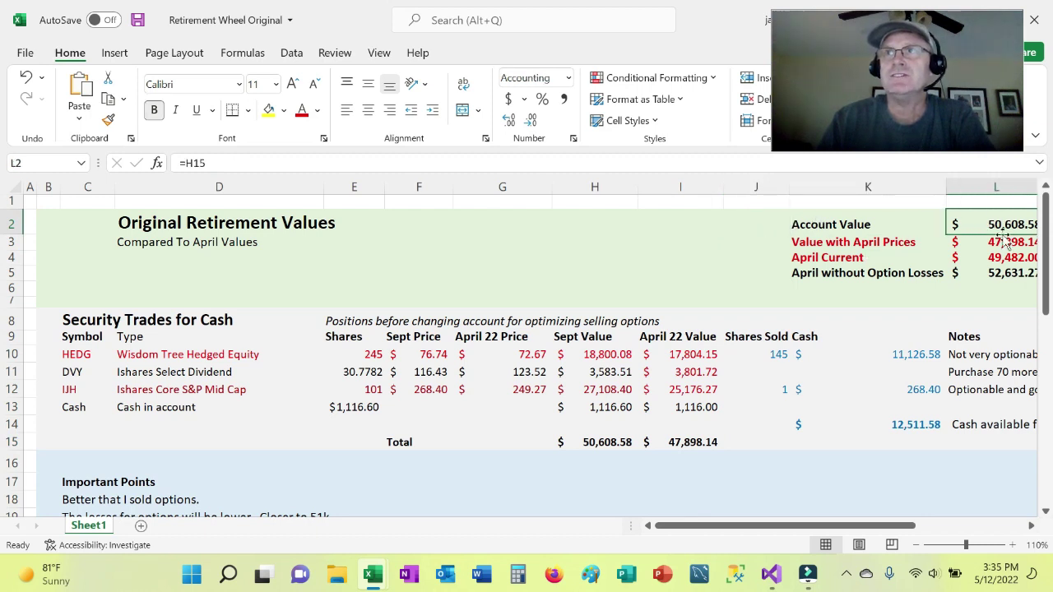
{"action": "left_click", "coordinate": [851, 243]}
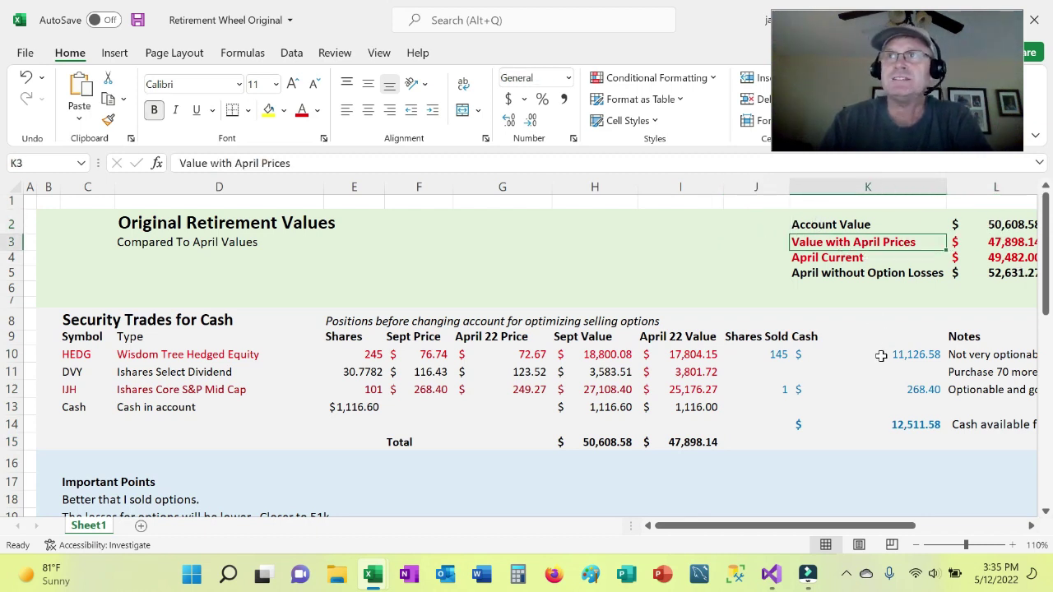
{"action": "left_click", "coordinate": [848, 259]}
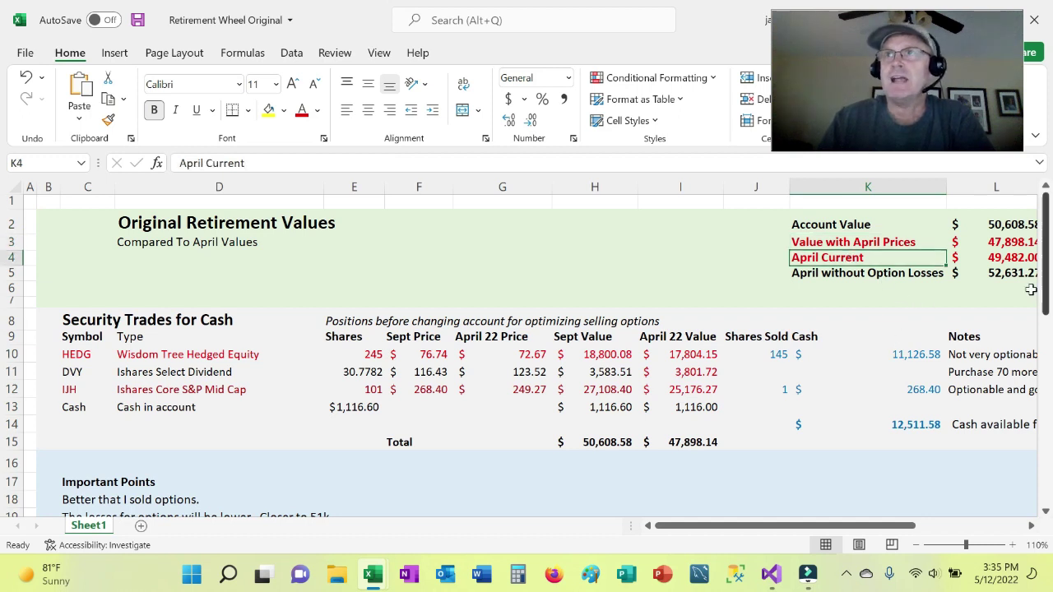
{"action": "left_click", "coordinate": [1010, 260]}
{"action": "key", "text": "Up"}
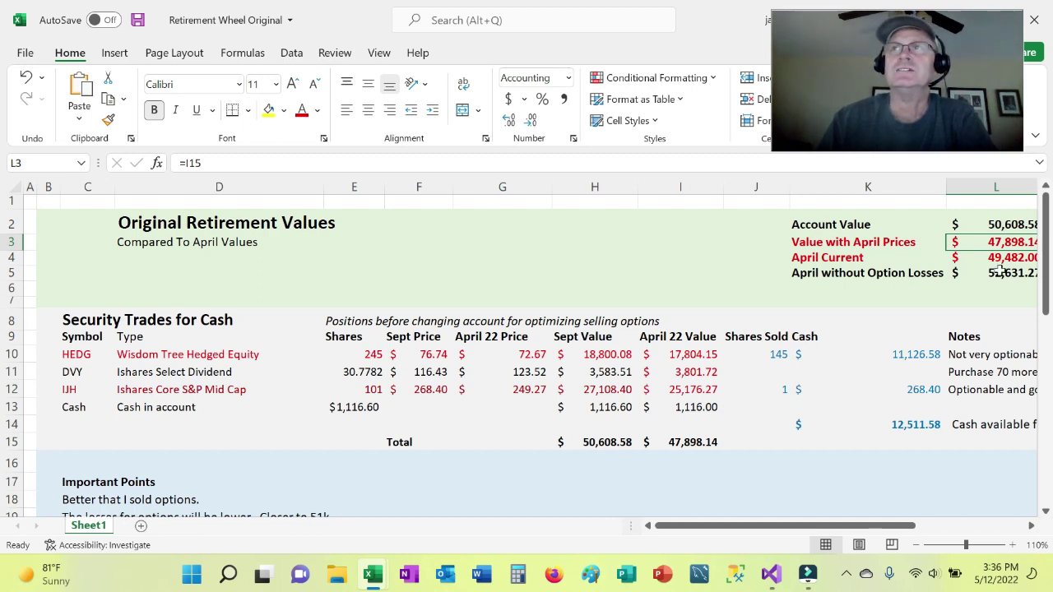
- Examine the April without Option Losses formula and compare it with the Value with April Prices
{"action": "left_click", "coordinate": [939, 288]}
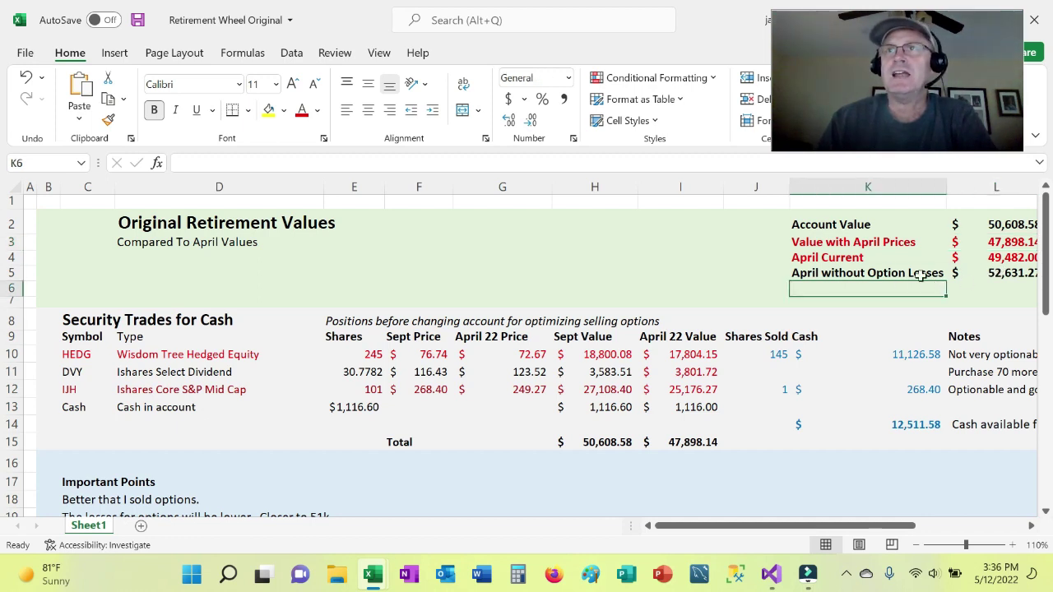
{"action": "left_click", "coordinate": [918, 272]}
{"action": "left_click", "coordinate": [1018, 276]}
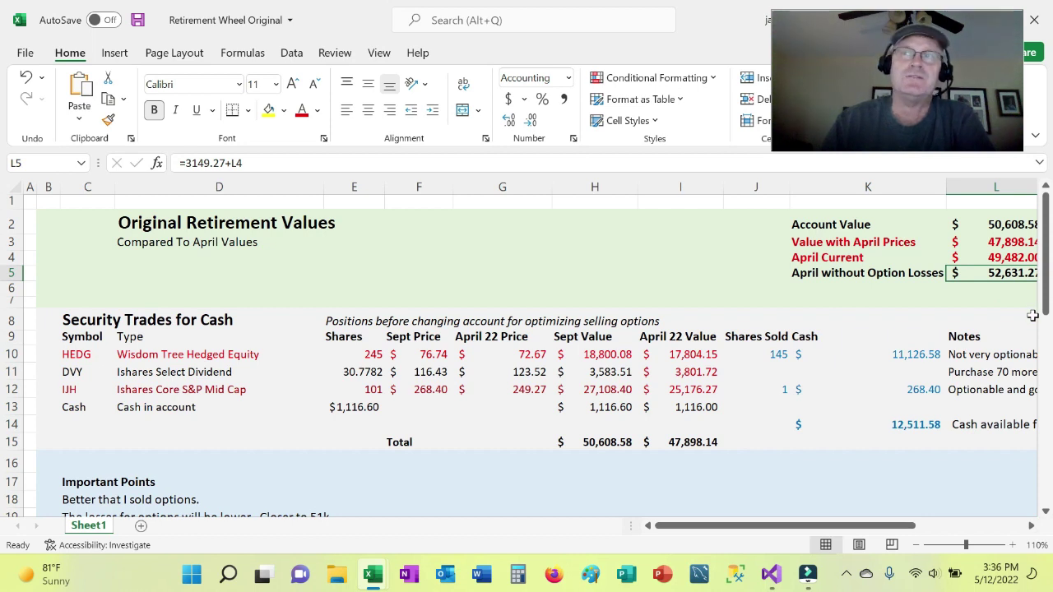
{"action": "left_click", "coordinate": [1013, 245]}
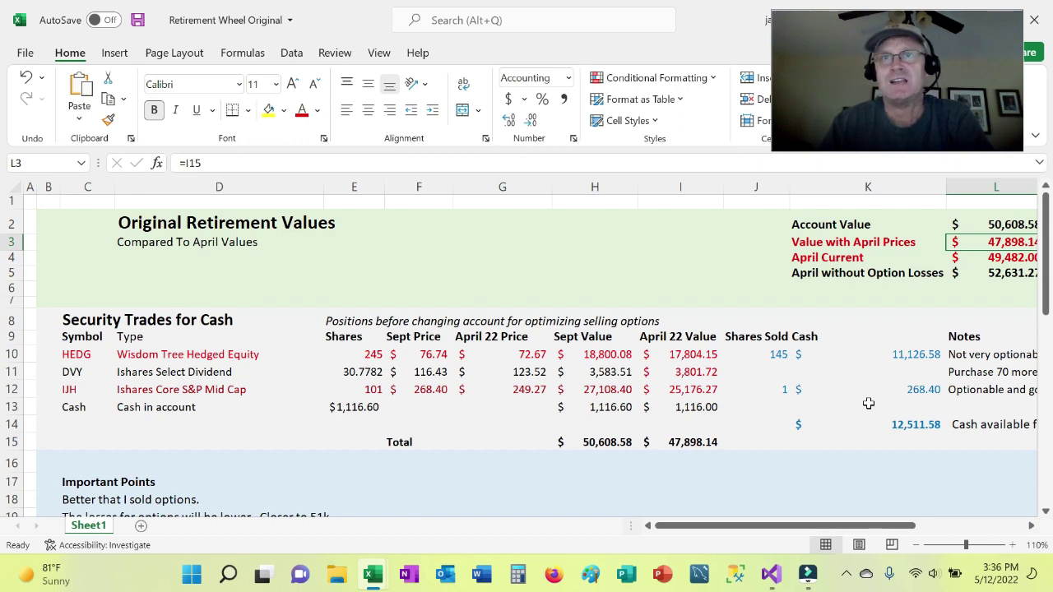
- Read the Important Points, focusing on the notes about having sold options and the lower option losses
{"action": "scroll", "coordinate": [868, 403], "scroll_direction": "down", "scroll_amount": 2}
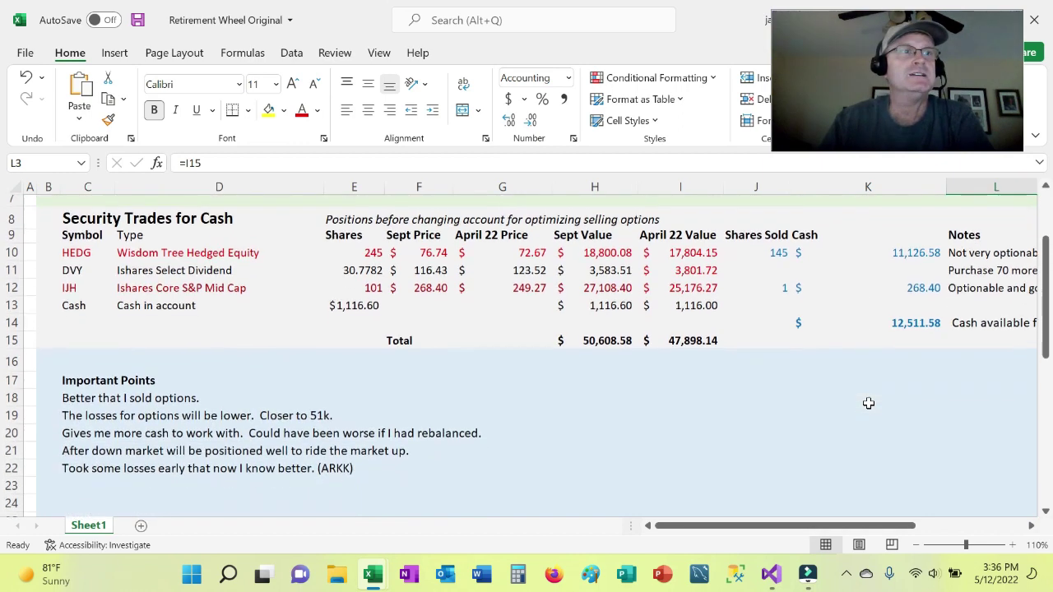
{"action": "scroll", "coordinate": [868, 403], "scroll_direction": "down", "scroll_amount": 1}
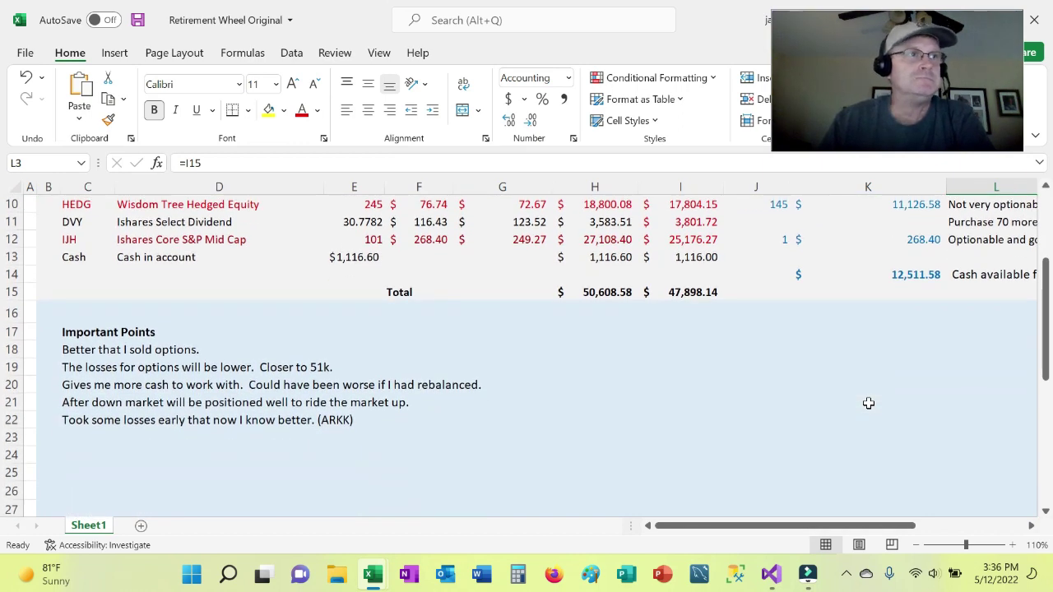
{"action": "left_click", "coordinate": [77, 350]}
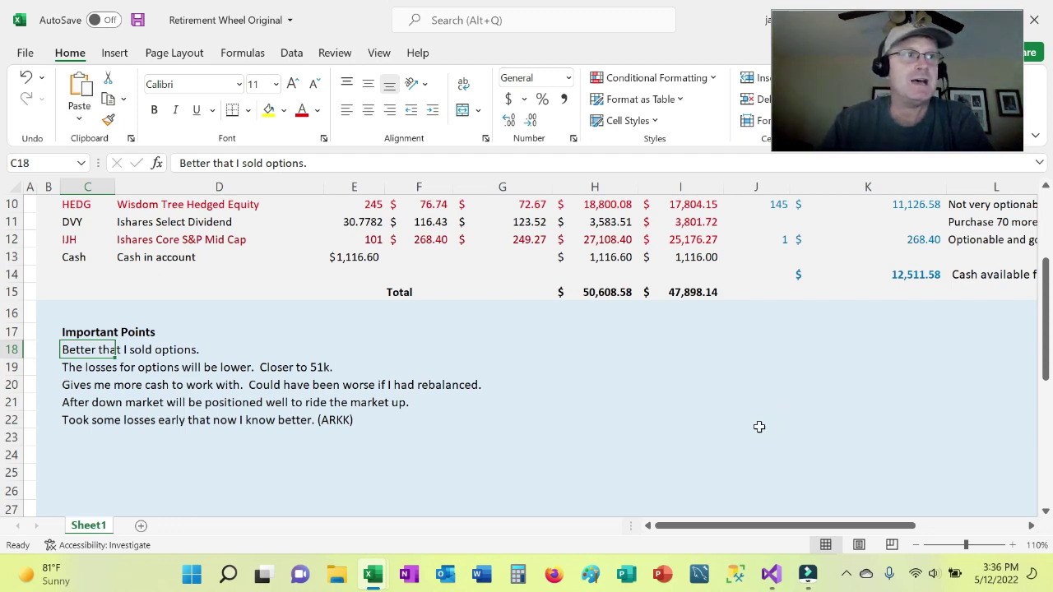
{"action": "left_click", "coordinate": [88, 369]}
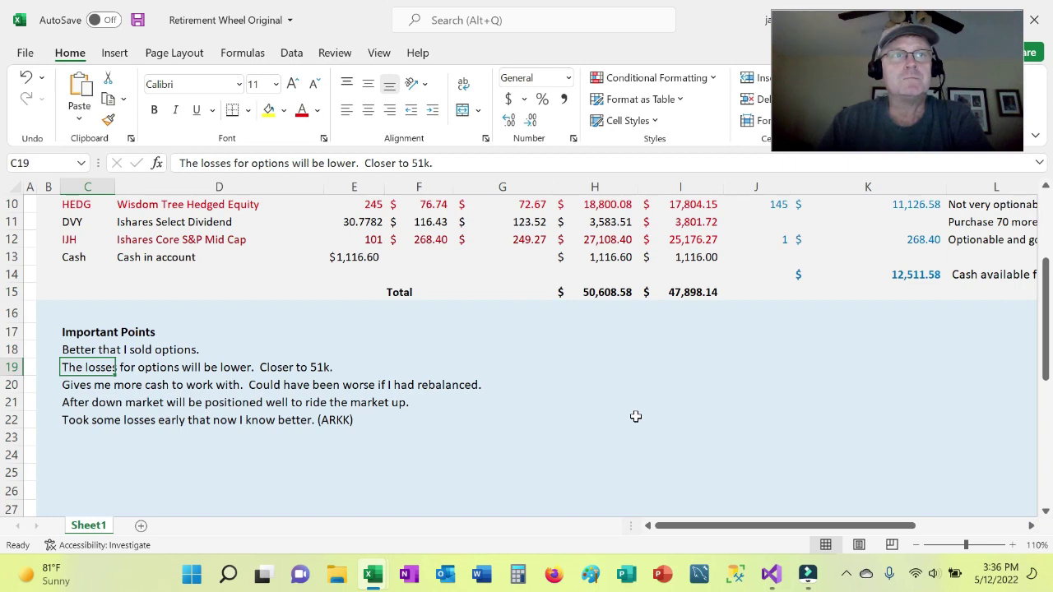
- Recheck the April without Option Losses value in the account summary
{"action": "scroll", "coordinate": [634, 415], "scroll_direction": "up", "scroll_amount": 3}
{"action": "left_click", "coordinate": [998, 277]}
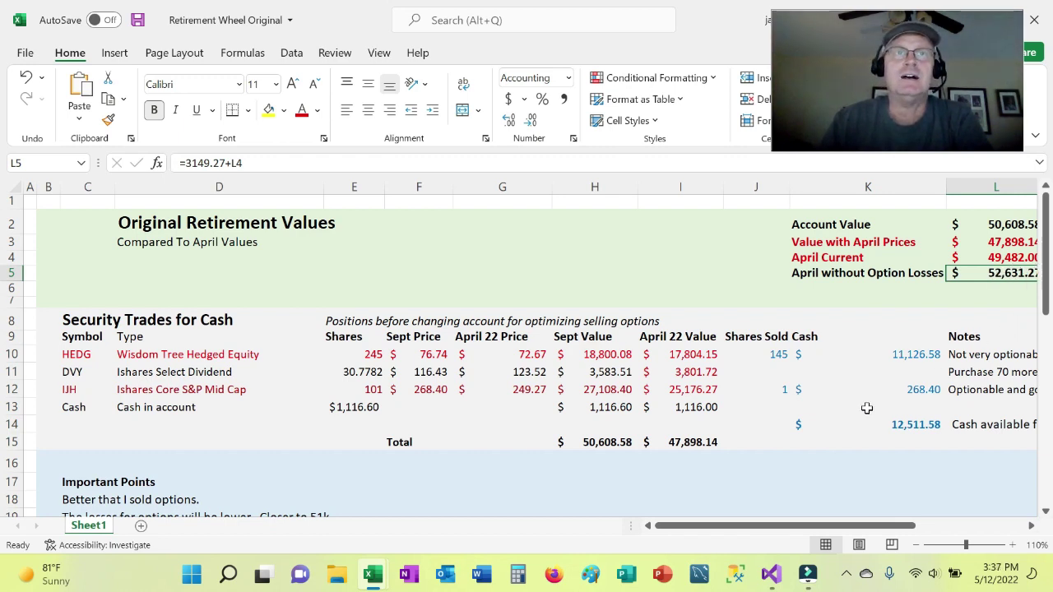
{"action": "scroll", "coordinate": [352, 370], "scroll_direction": "down", "scroll_amount": 2}
{"action": "scroll", "coordinate": [351, 362], "scroll_direction": "up", "scroll_amount": 2}
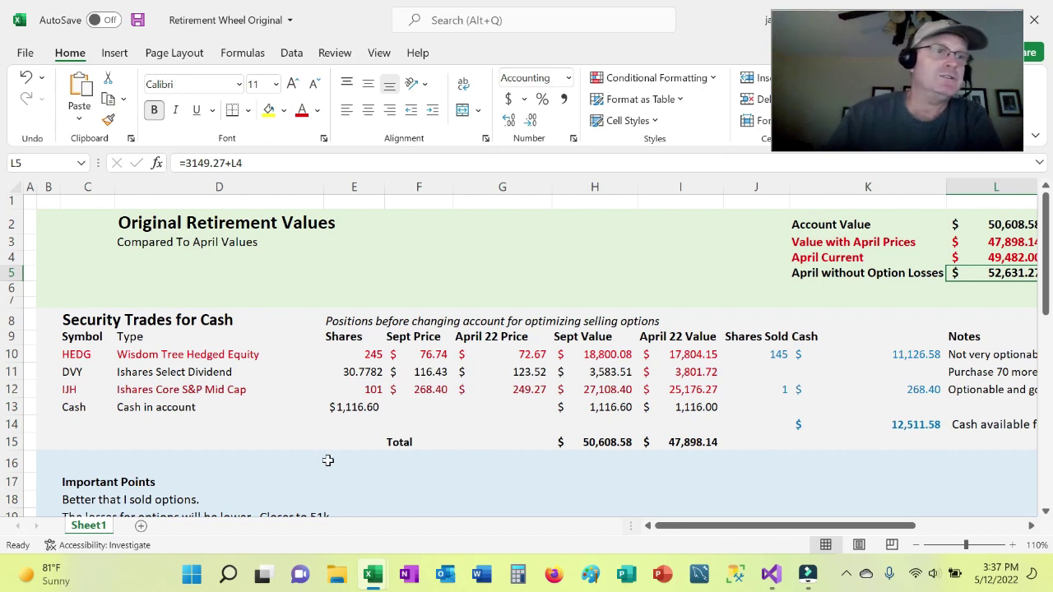
- Switch back to the Retirement Wheel April workbook and check the current value of all options trades
{"action": "mouse_move", "coordinate": [372, 573]}
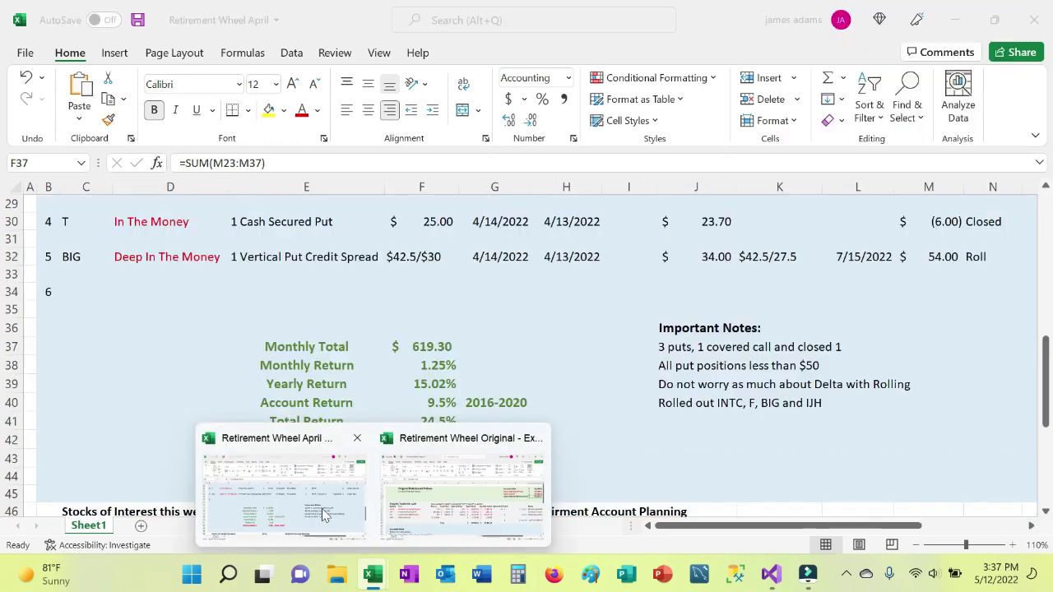
{"action": "left_click", "coordinate": [323, 511]}
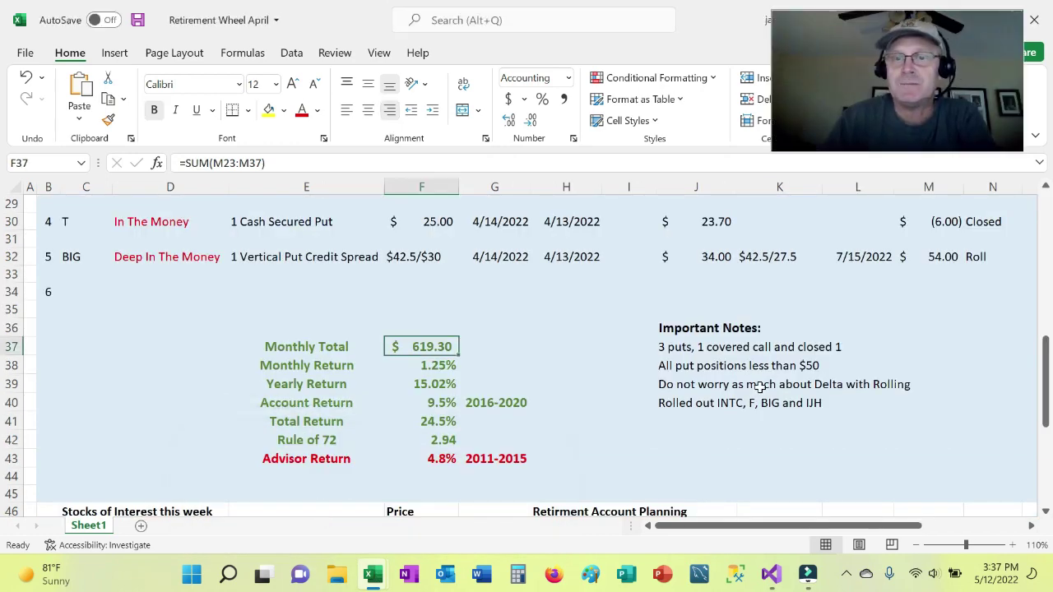
{"action": "scroll", "coordinate": [744, 390], "scroll_direction": "up", "scroll_amount": 9}
{"action": "left_click", "coordinate": [494, 419]}
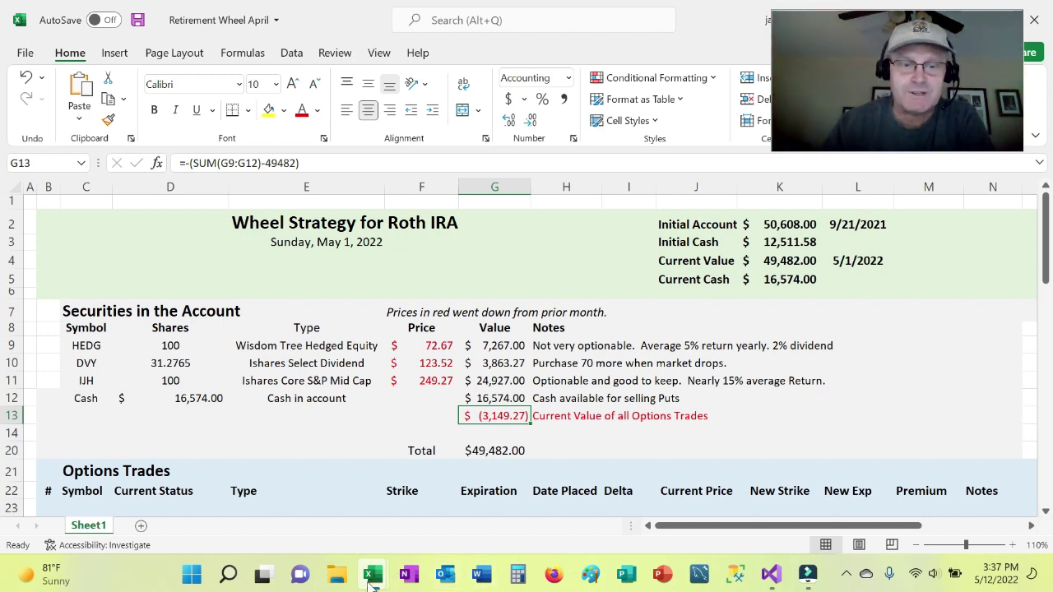
{"action": "mouse_move", "coordinate": [387, 571]}
{"action": "mouse_move", "coordinate": [440, 516]}
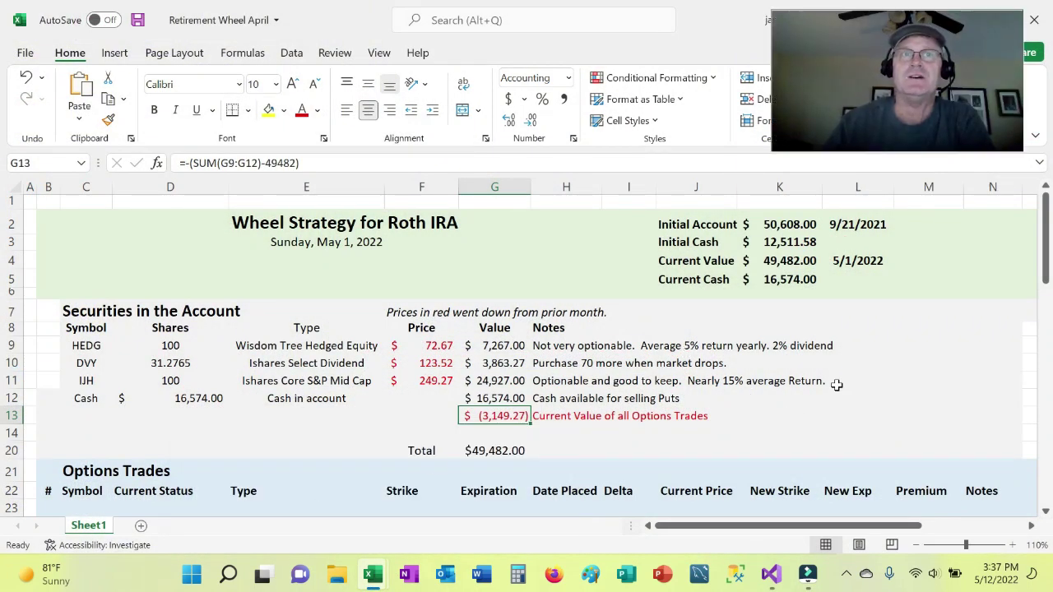
{"action": "left_click", "coordinate": [862, 366]}
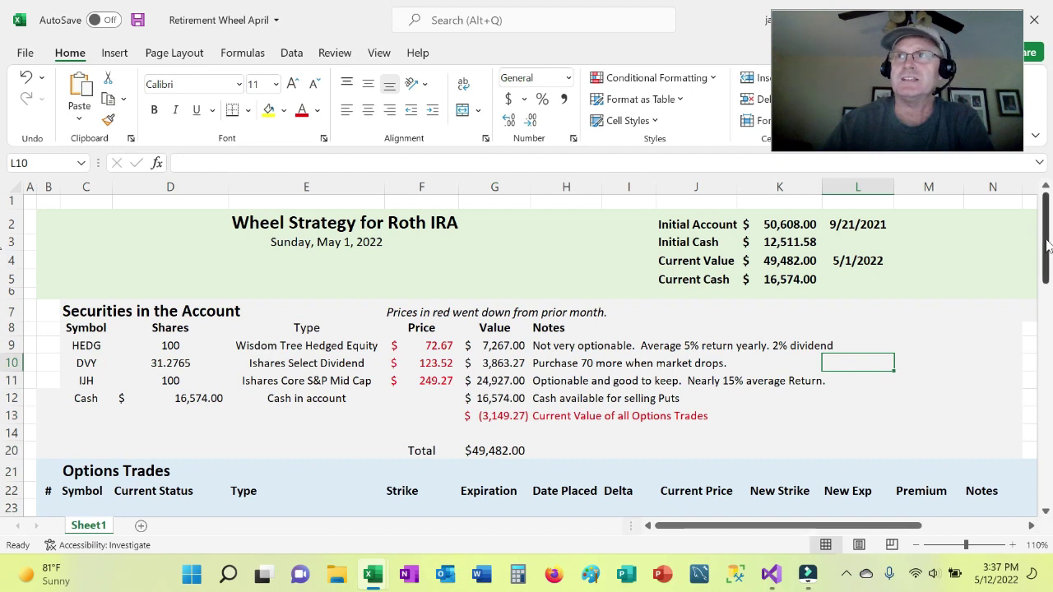
{"action": "left_click_drag", "start_coordinate": [1046, 245], "coordinate": [1048, 254]}
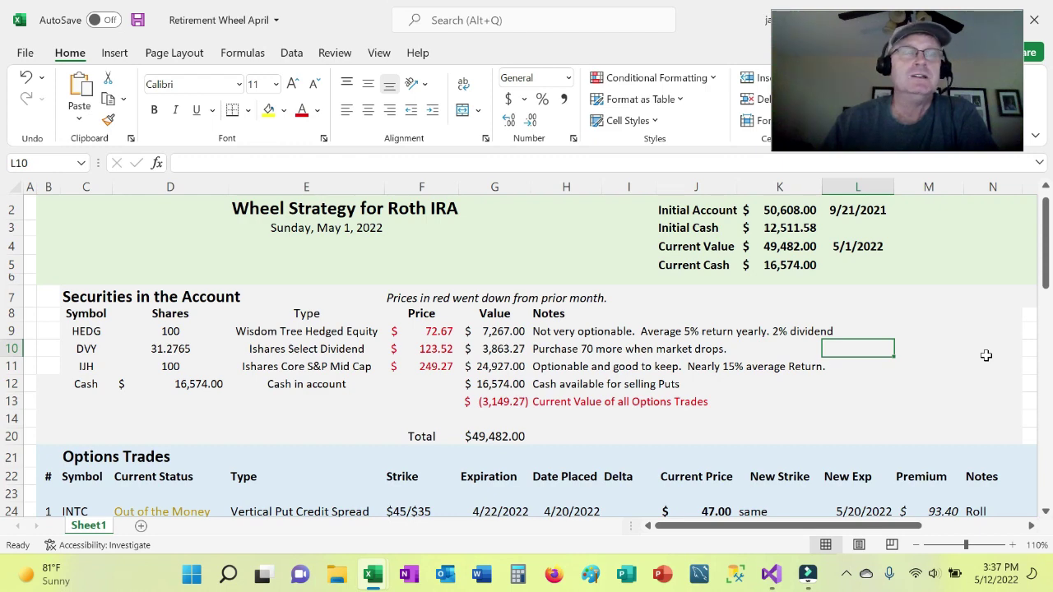
- Glance over the April options trades and switch to the Retirement Wheel Original workbook's Important Points
{"action": "scroll", "coordinate": [985, 355], "scroll_direction": "down", "scroll_amount": 2}
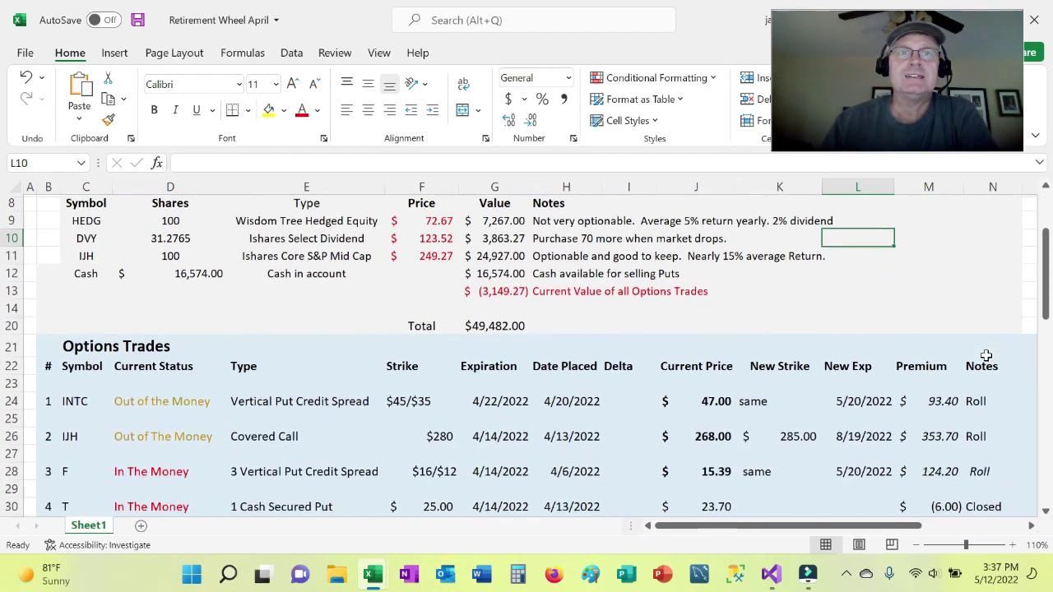
{"action": "scroll", "coordinate": [986, 355], "scroll_direction": "up", "scroll_amount": 2}
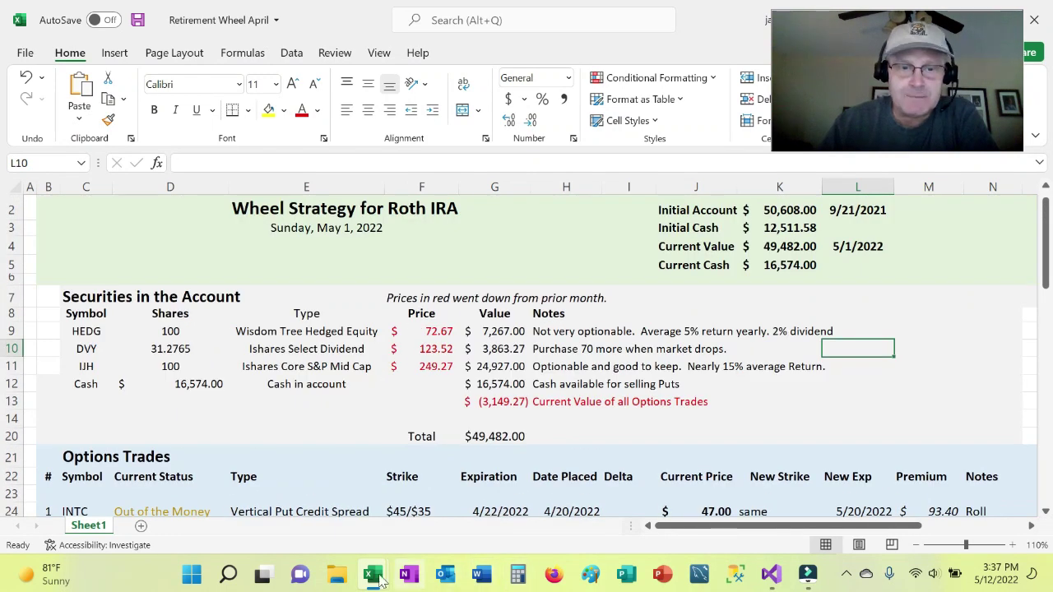
{"action": "mouse_move", "coordinate": [370, 578]}
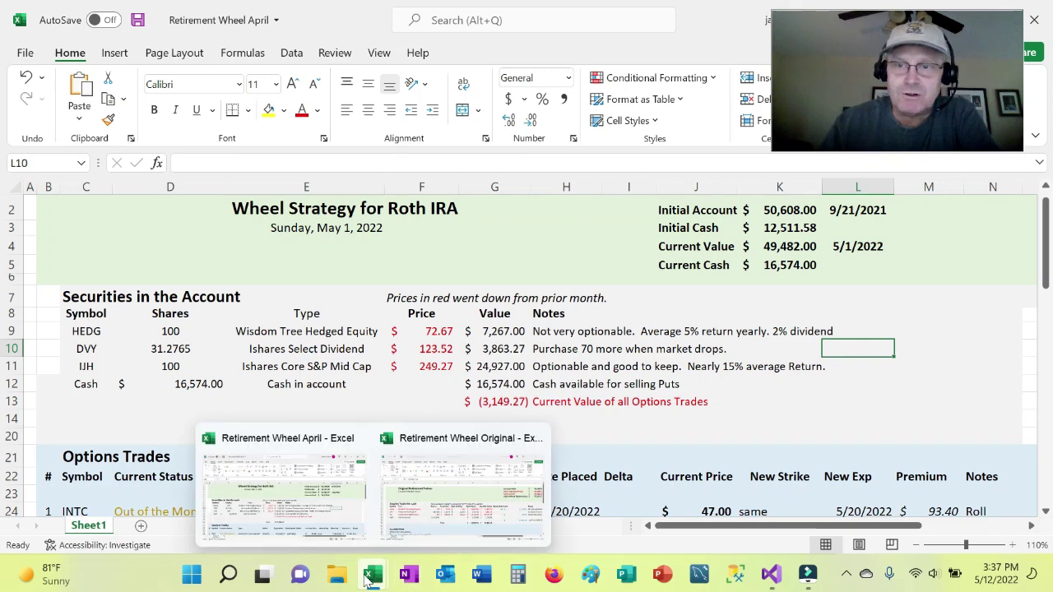
{"action": "left_click", "coordinate": [458, 514]}
{"action": "scroll", "coordinate": [704, 338], "scroll_direction": "down", "scroll_amount": 4}
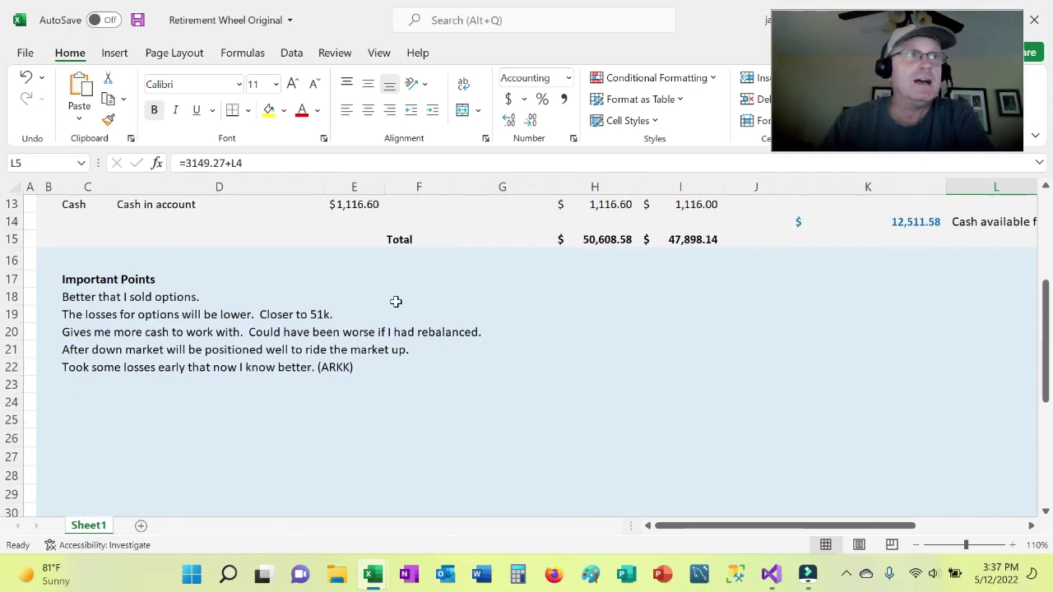
- Read the remaining Important Points on extra cash, positioning after the down market and early ARKK losses, and return to the account summary
{"action": "left_click", "coordinate": [87, 333]}
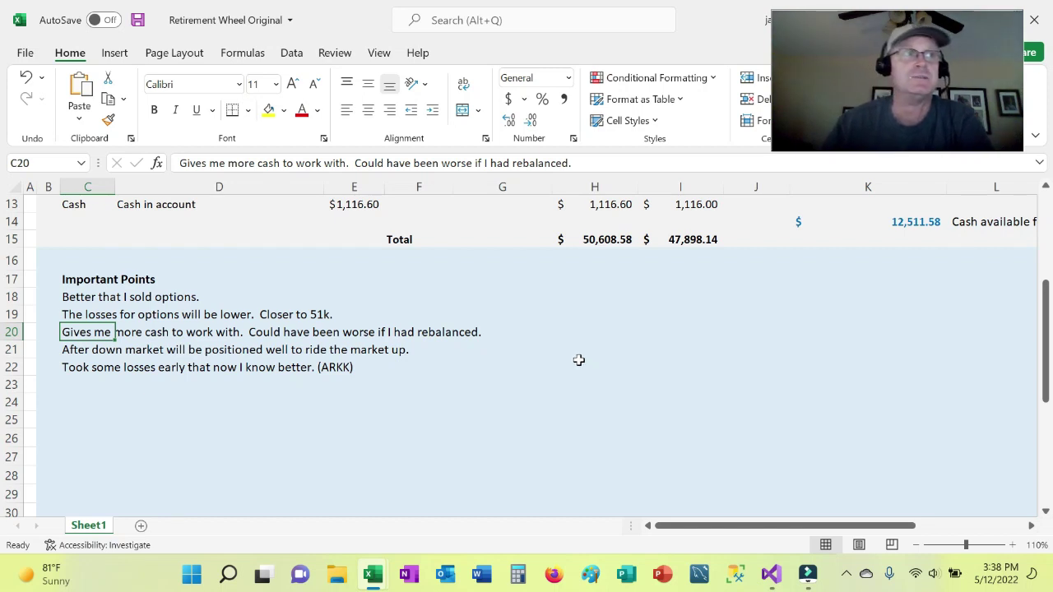
{"action": "left_click", "coordinate": [80, 351]}
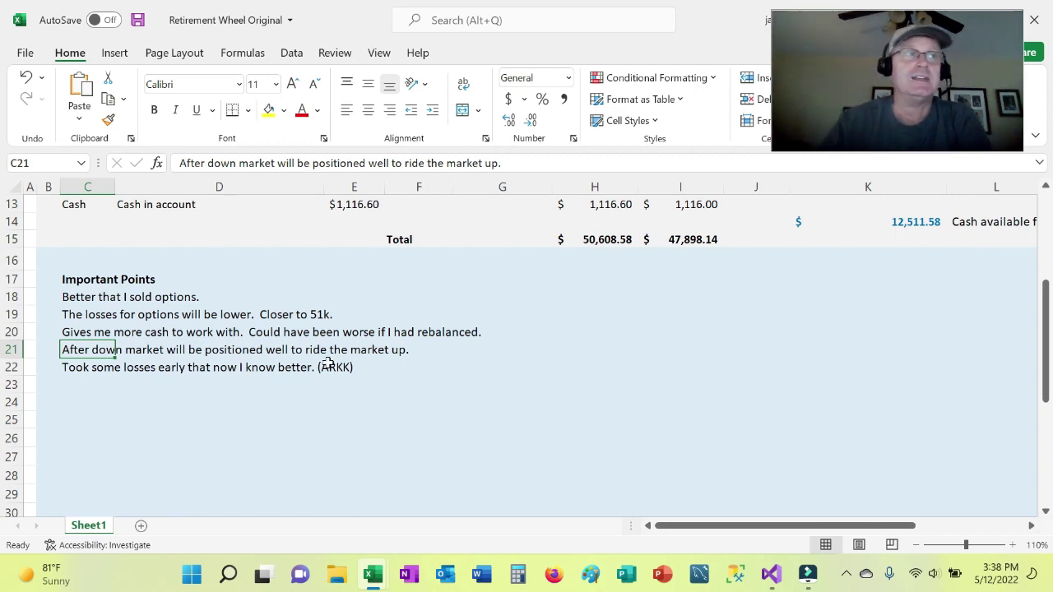
{"action": "left_click", "coordinate": [76, 369]}
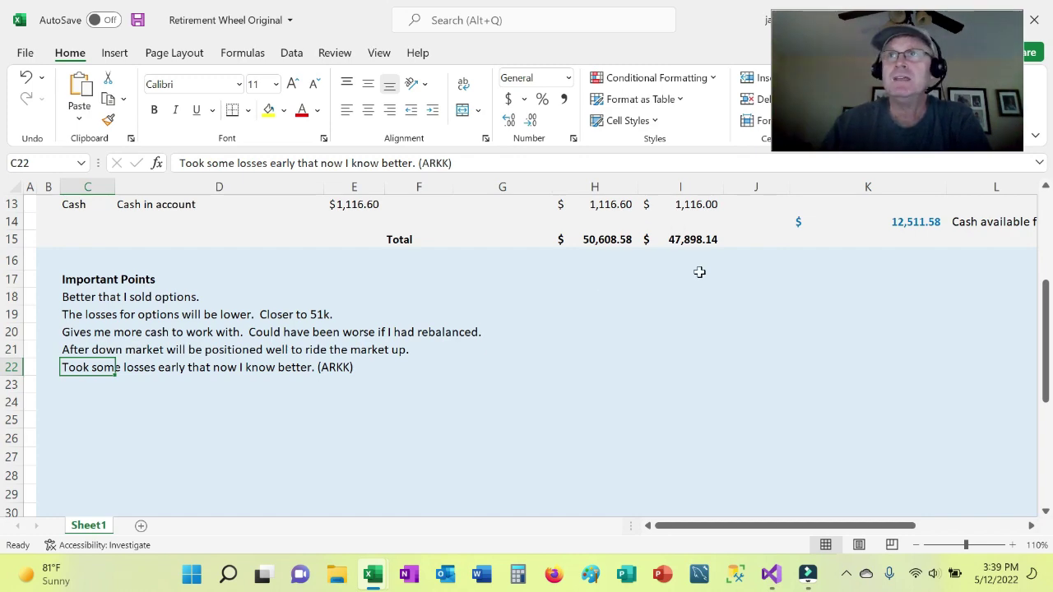
{"action": "scroll", "coordinate": [700, 272], "scroll_direction": "up", "scroll_amount": 3}
{"action": "scroll", "coordinate": [699, 272], "scroll_direction": "up", "scroll_amount": 1}
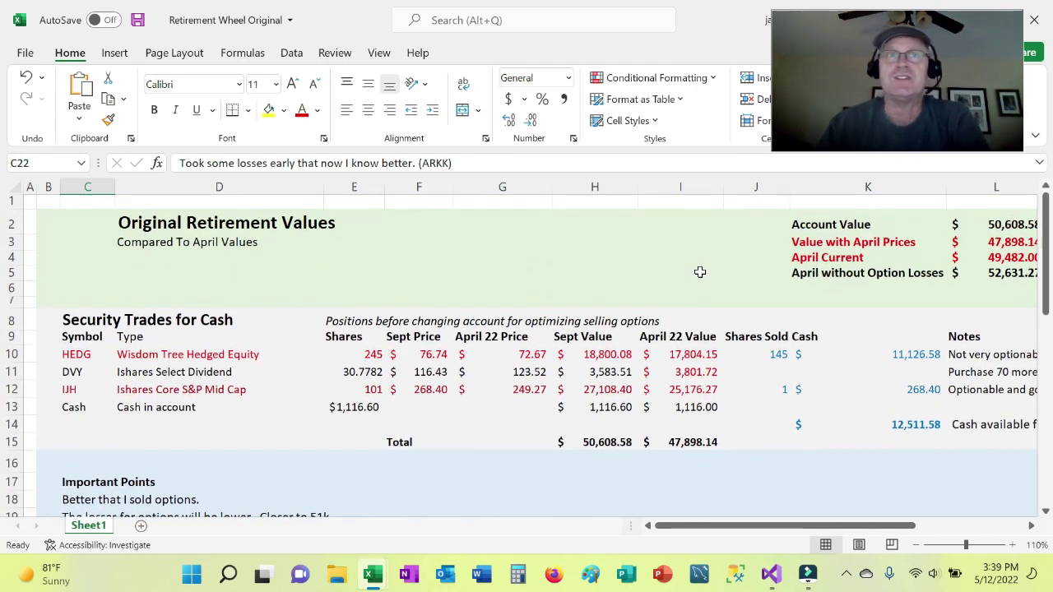